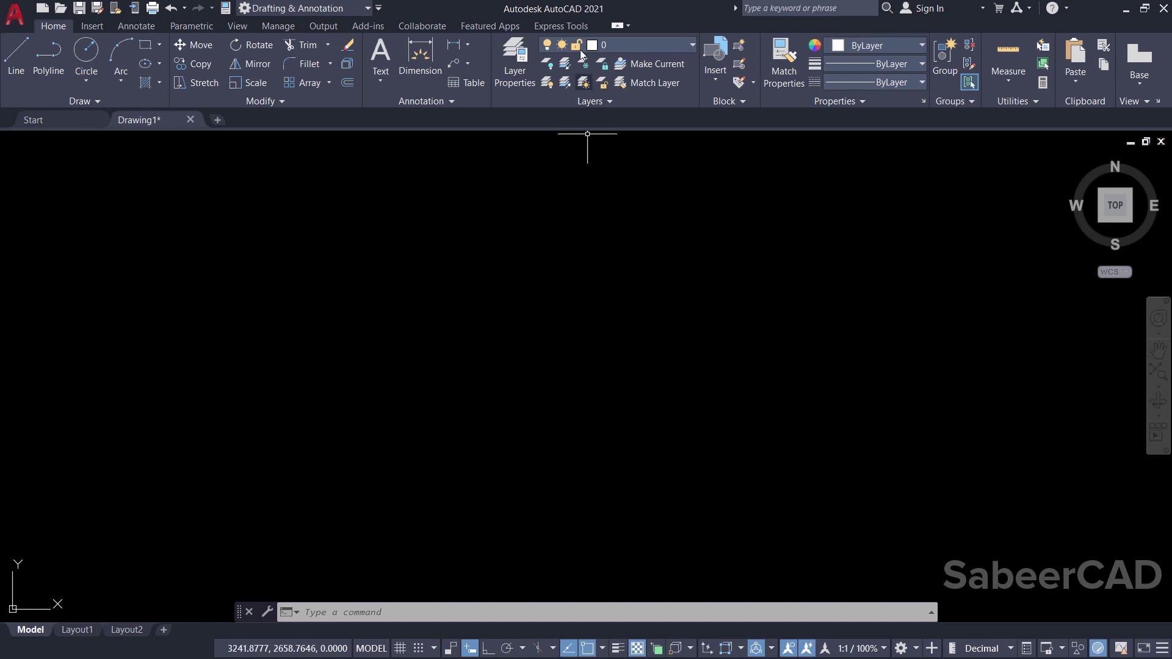
Draw a horizontal line 3 units long with Ortho mode on
{"action": "left_click", "coordinate": [568, 27]}
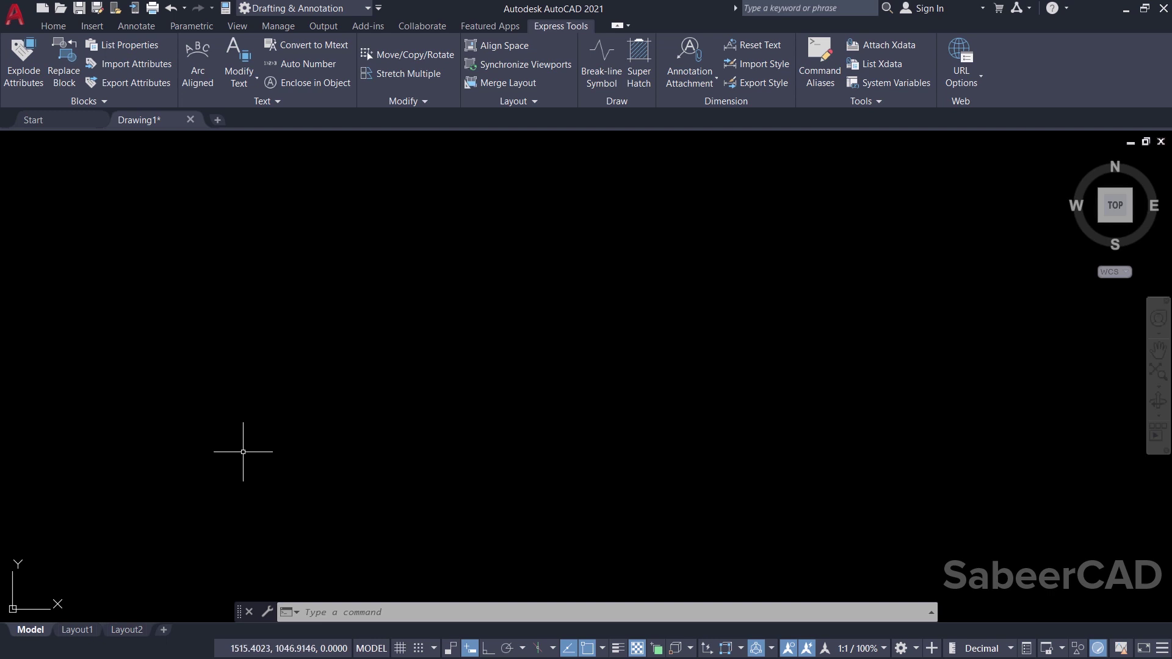
{"action": "left_click", "coordinate": [53, 26]}
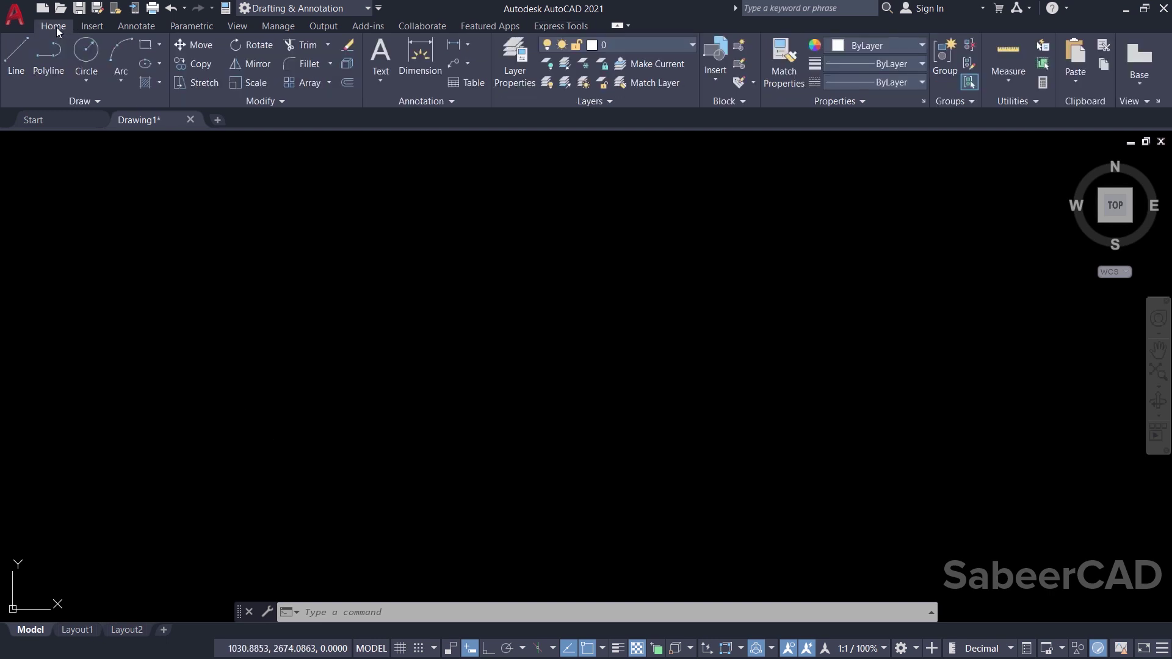
{"action": "left_click", "coordinate": [17, 60]}
{"action": "left_click", "coordinate": [213, 424]}
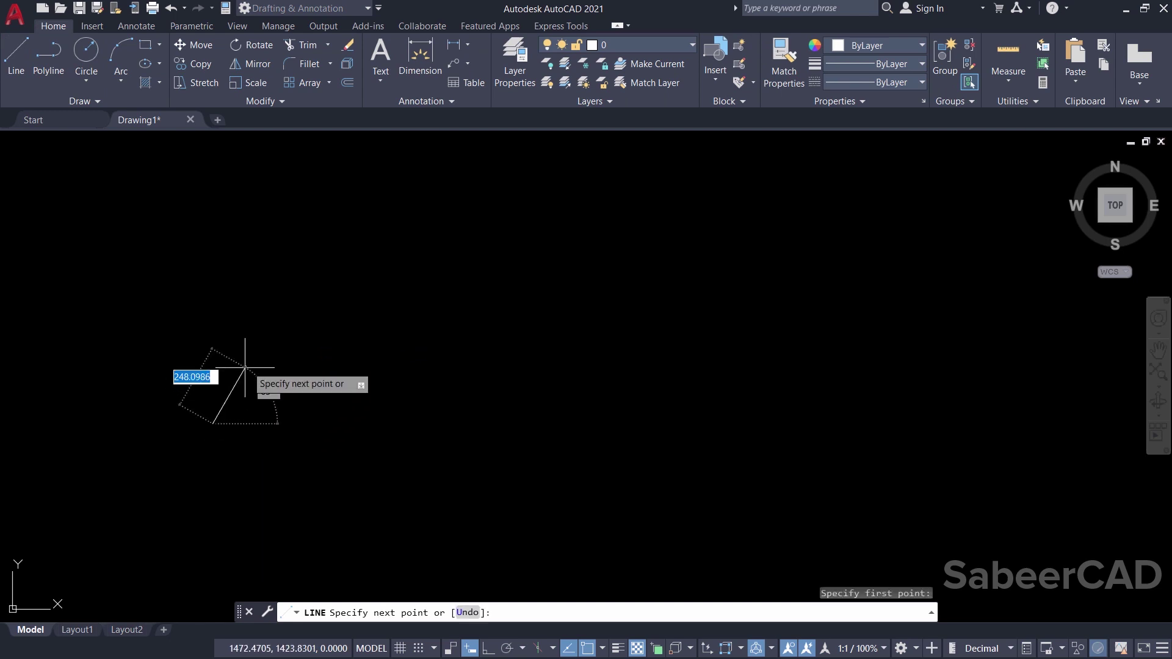
{"action": "left_click", "coordinate": [495, 650]}
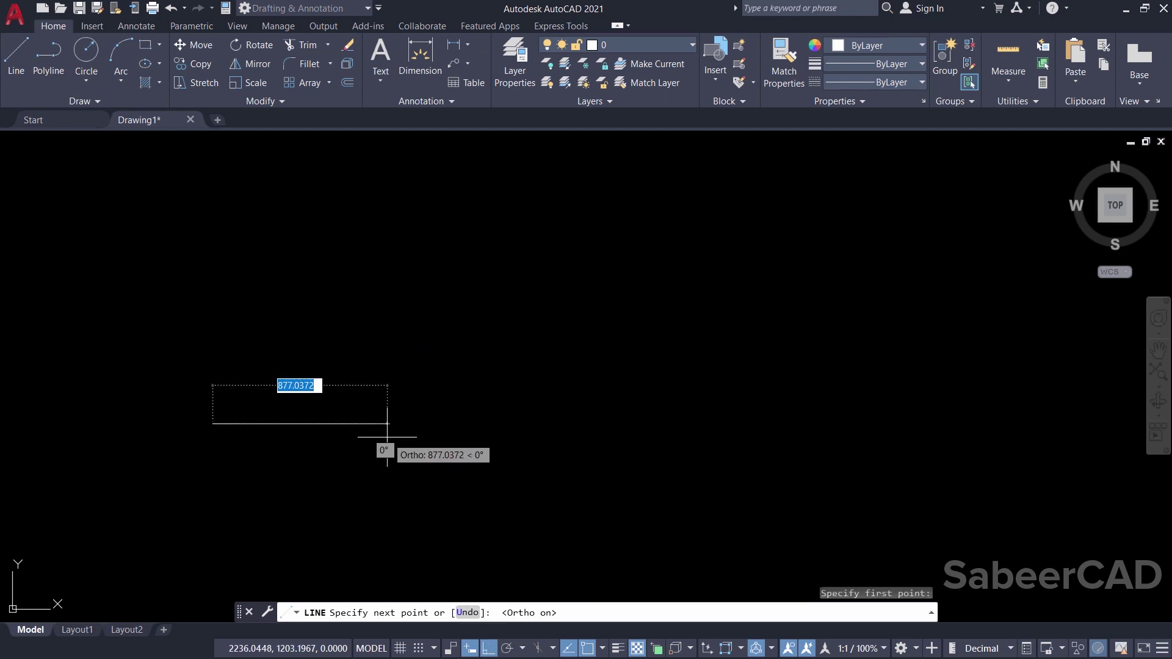
{"action": "type", "text": "3"}
{"action": "key", "text": "Return"}
{"action": "key", "text": "Return"}
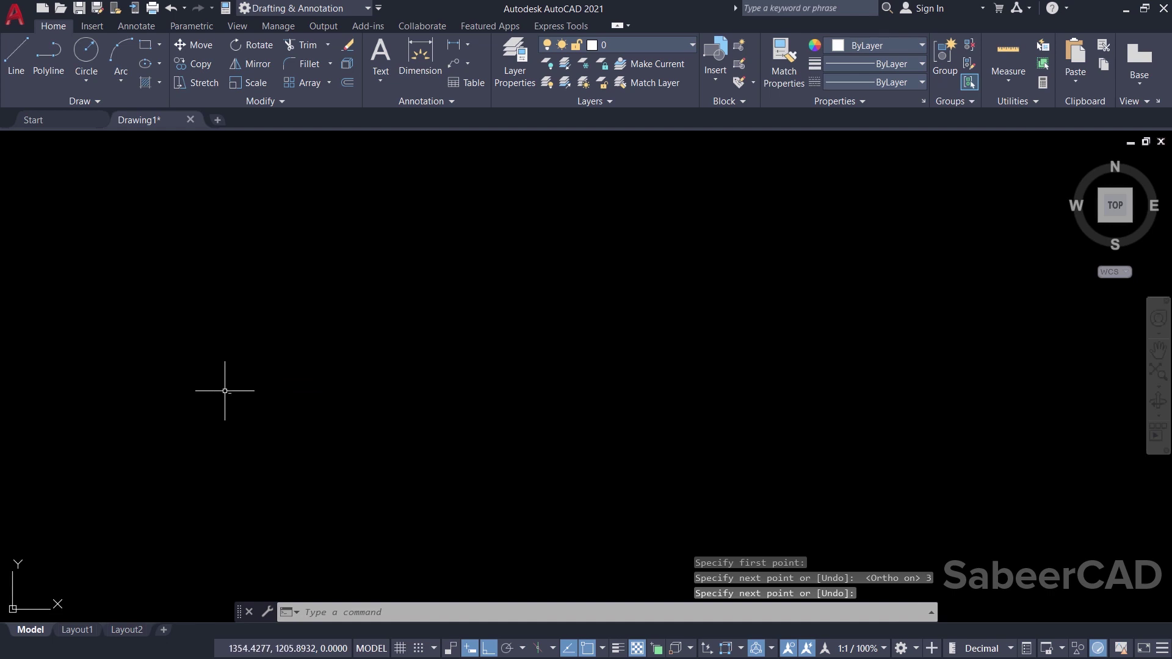
{"action": "scroll", "coordinate": [304, 448], "scroll_direction": "up", "scroll_amount": 5}
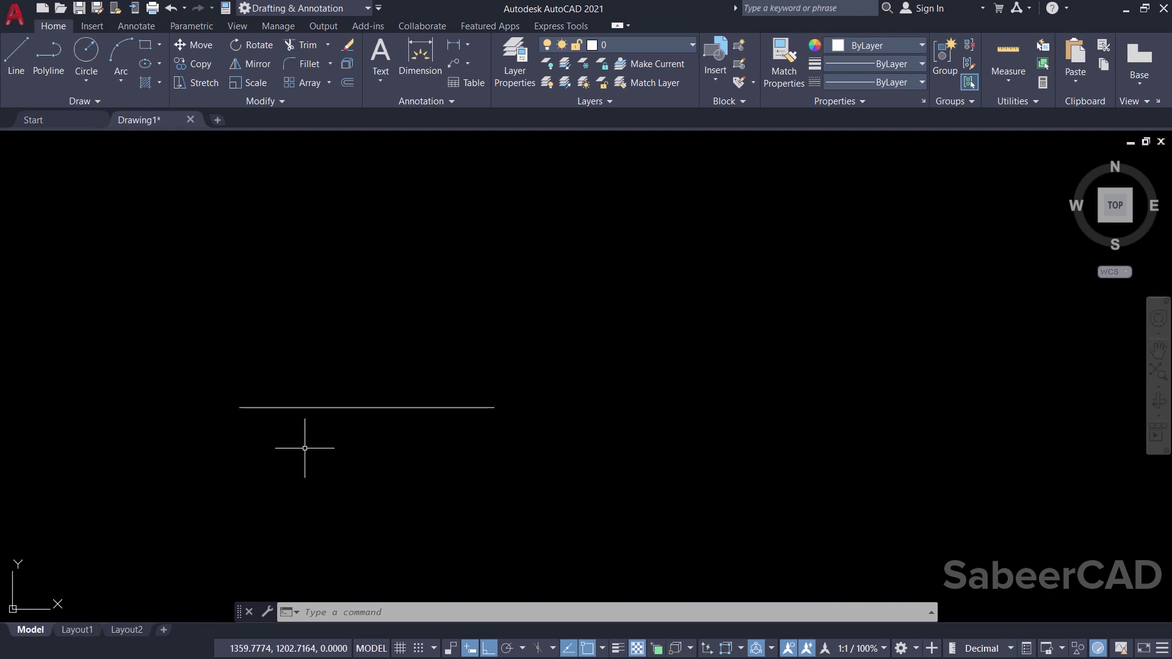
{"action": "scroll", "coordinate": [305, 448], "scroll_direction": "up", "scroll_amount": 2}
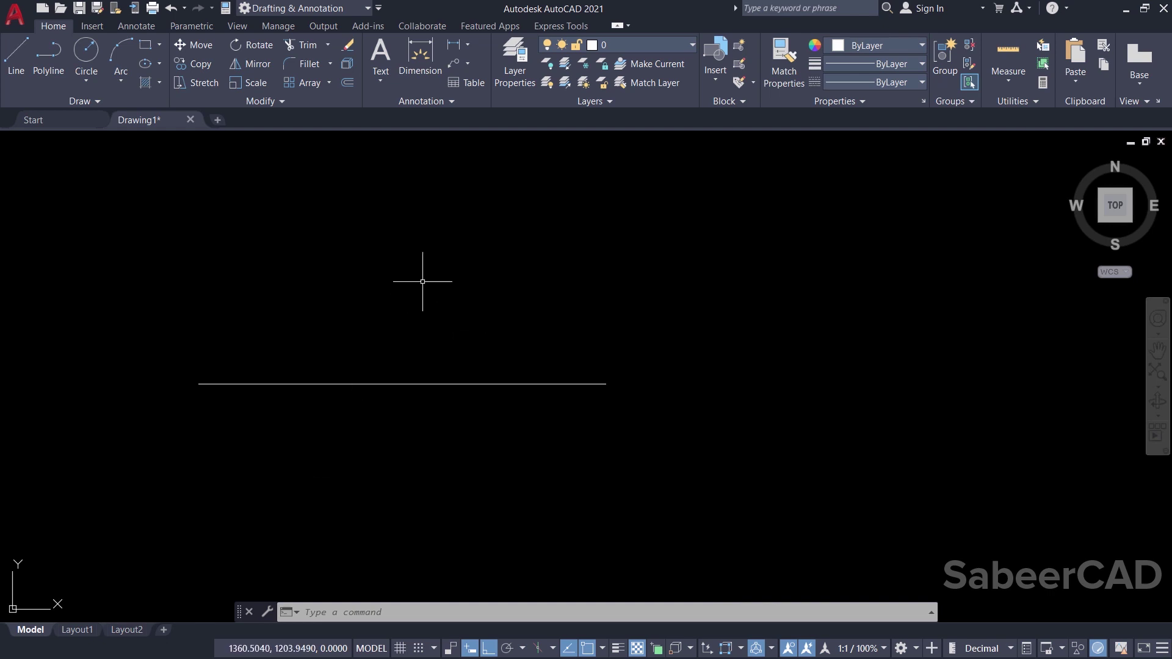
Start single-line text with Middle justification
{"action": "left_click", "coordinate": [380, 78]}
{"action": "left_click", "coordinate": [365, 138]}
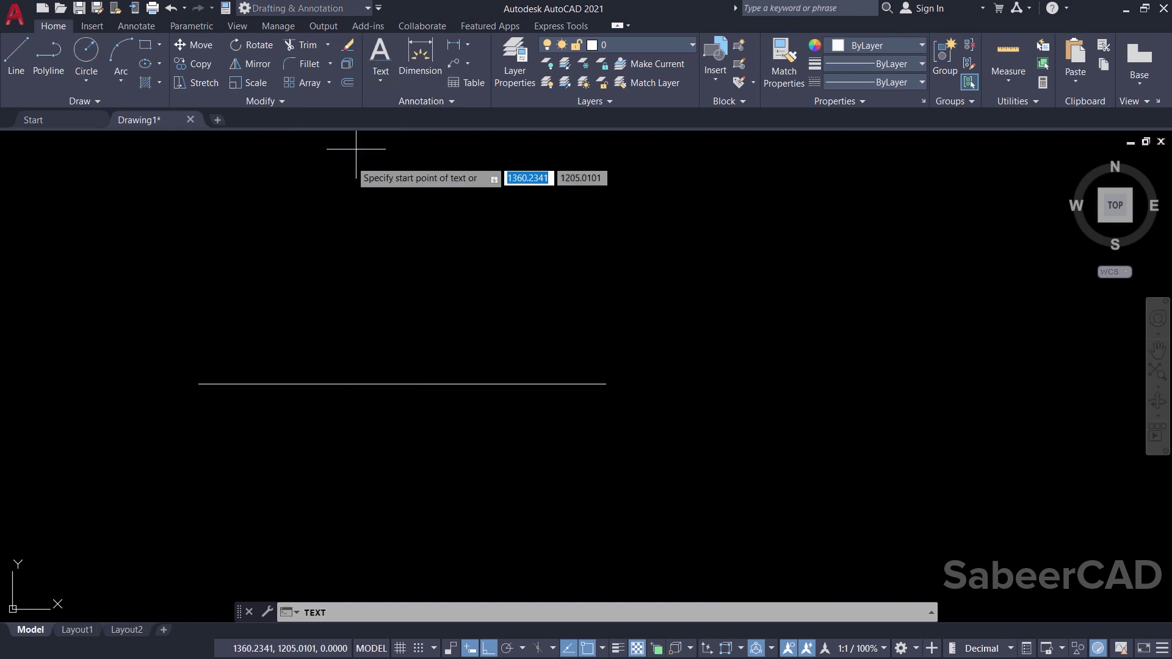
{"action": "scroll", "coordinate": [385, 348], "scroll_direction": "up", "scroll_amount": 2}
{"action": "left_click", "coordinate": [520, 613]}
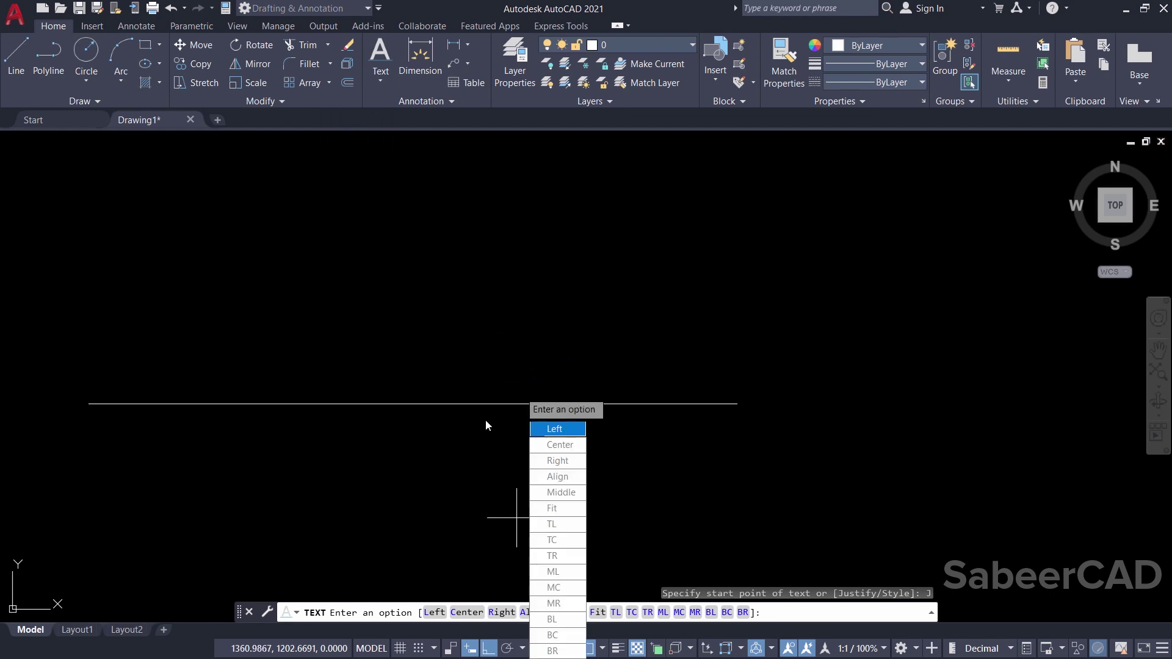
{"action": "left_click", "coordinate": [569, 494]}
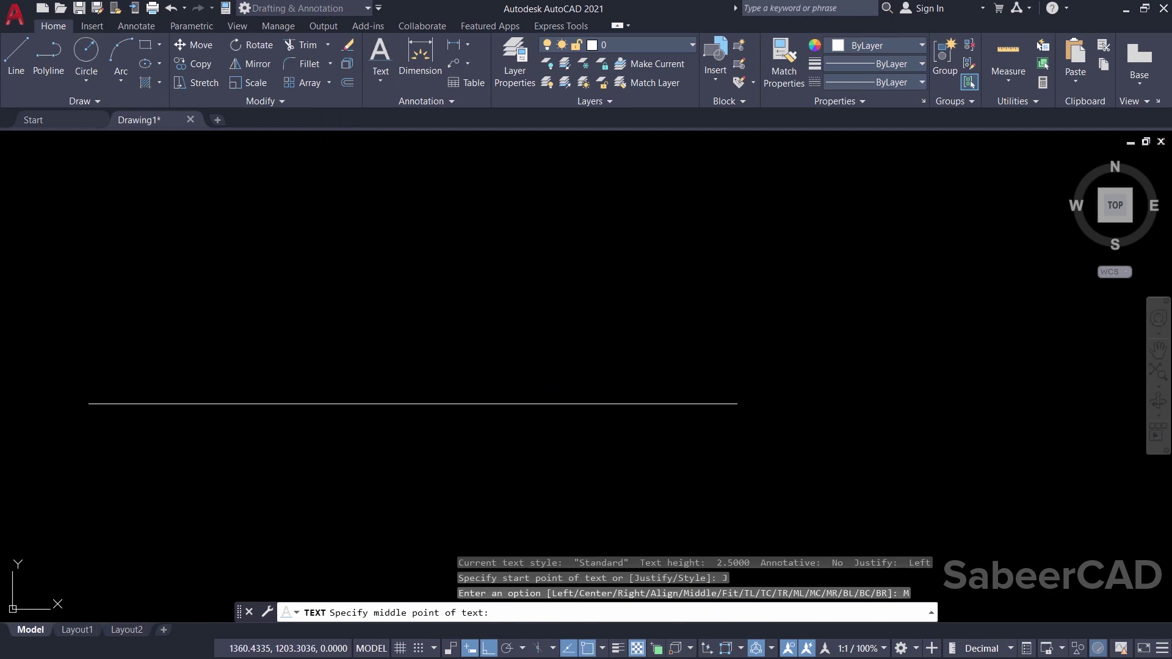
Place the text '3cm W' above the line at height 2.5000 and rotation 0
{"action": "left_click", "coordinate": [398, 381]}
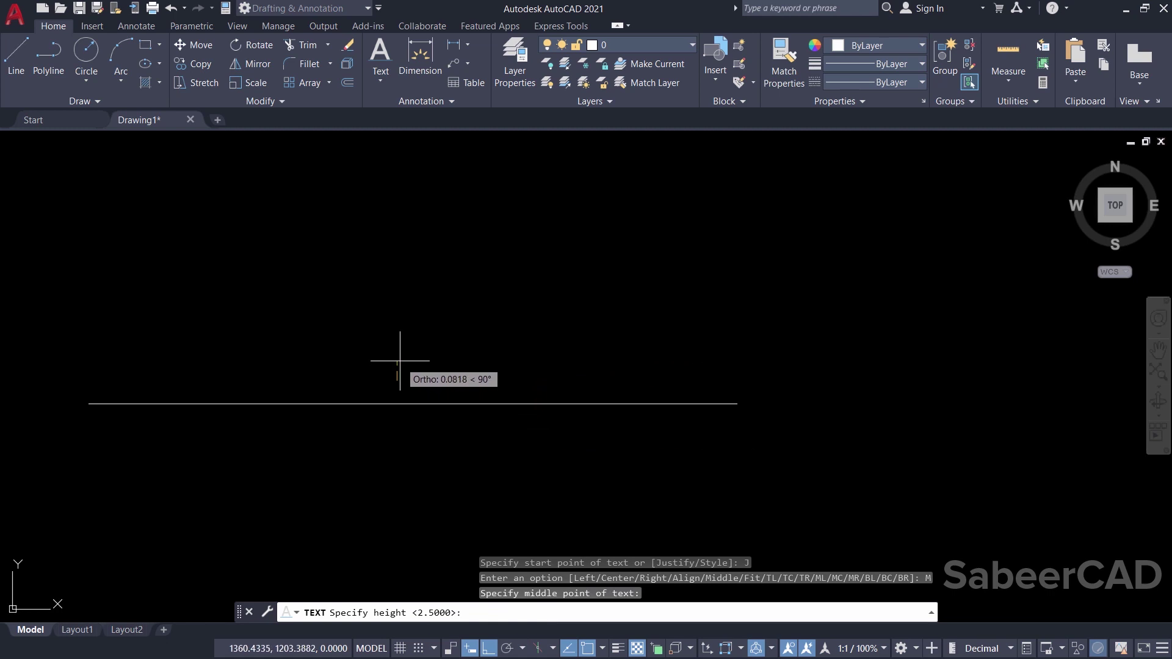
{"action": "key", "text": "Return"}
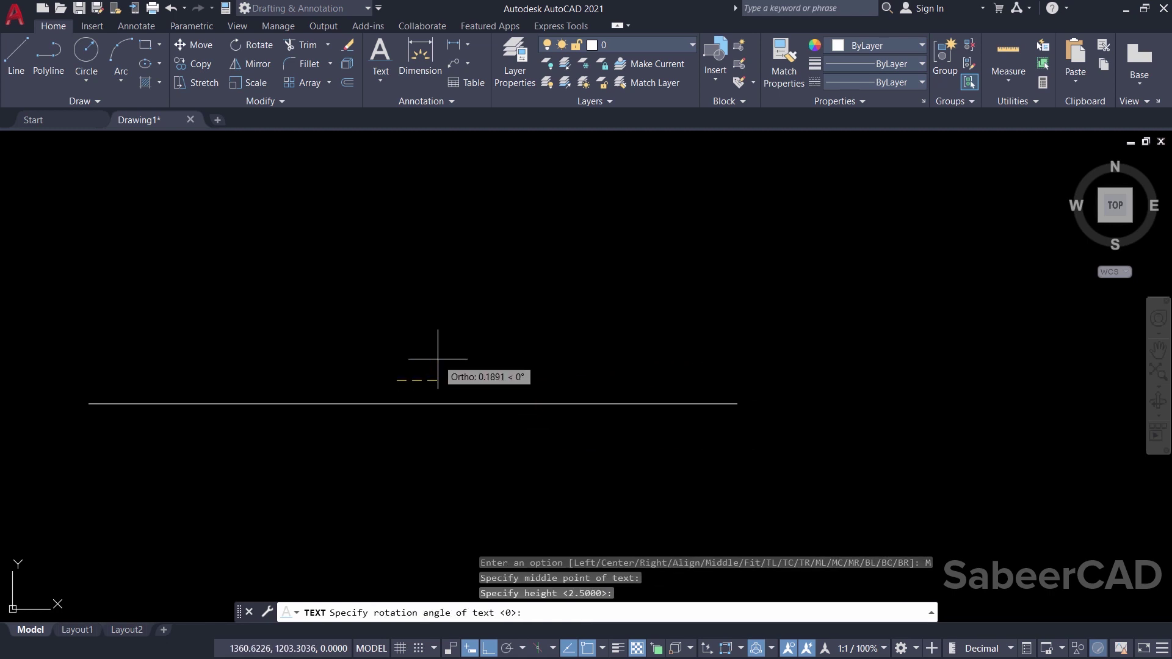
{"action": "key", "text": "Return"}
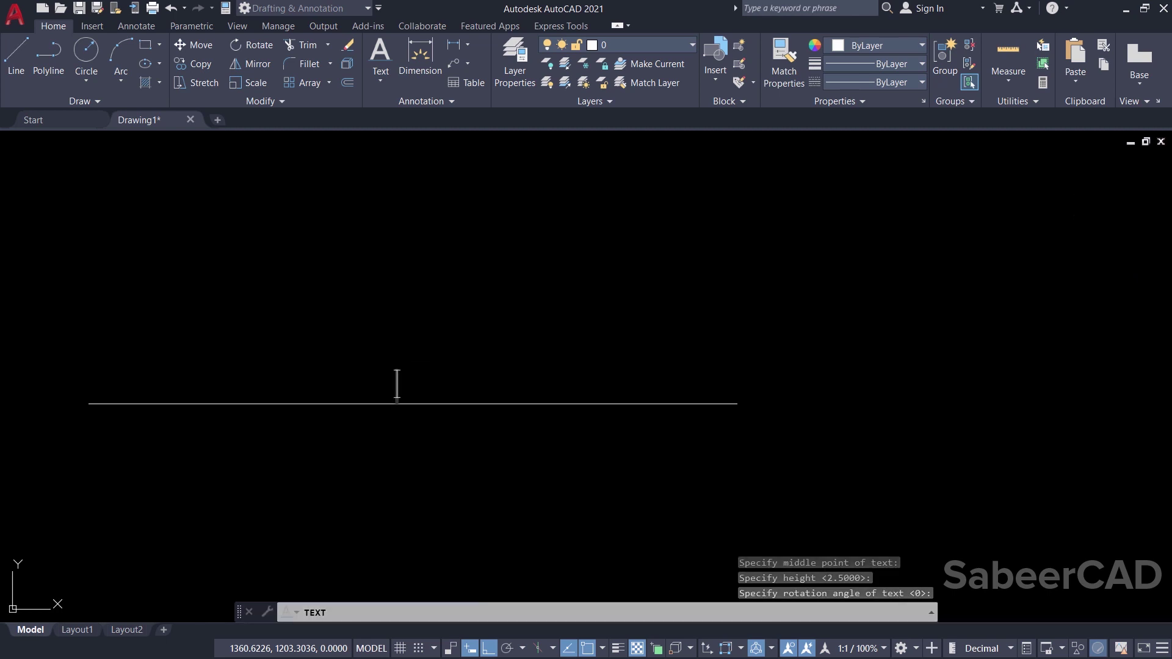
{"action": "type", "text": "3cm W"}
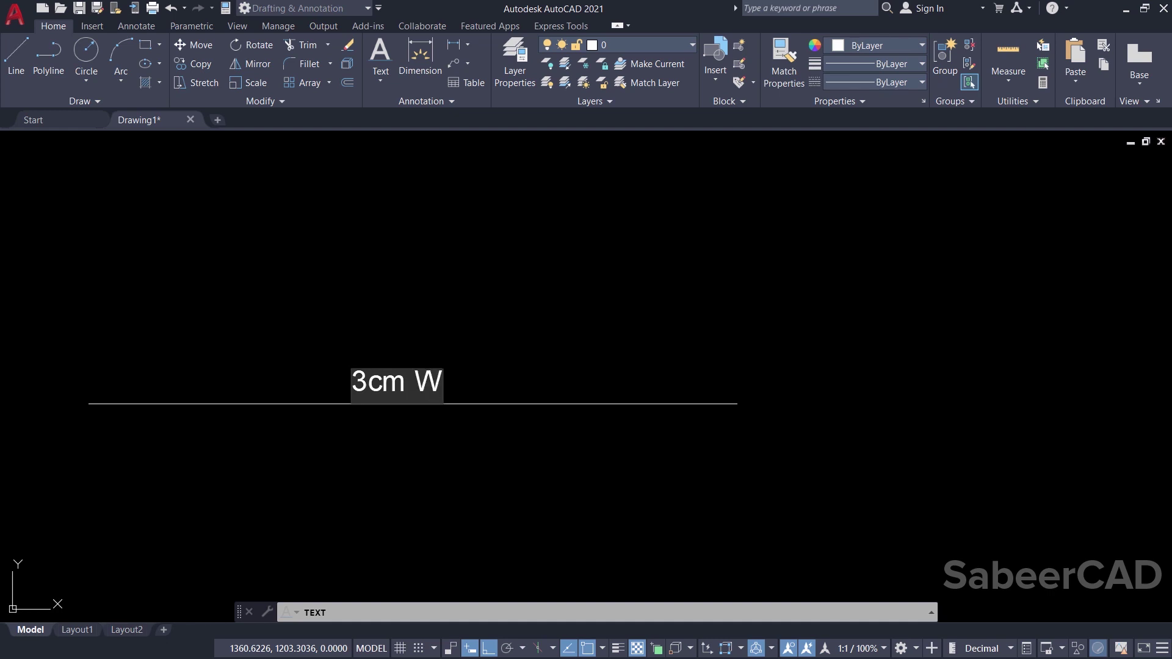
{"action": "key", "text": "Return"}
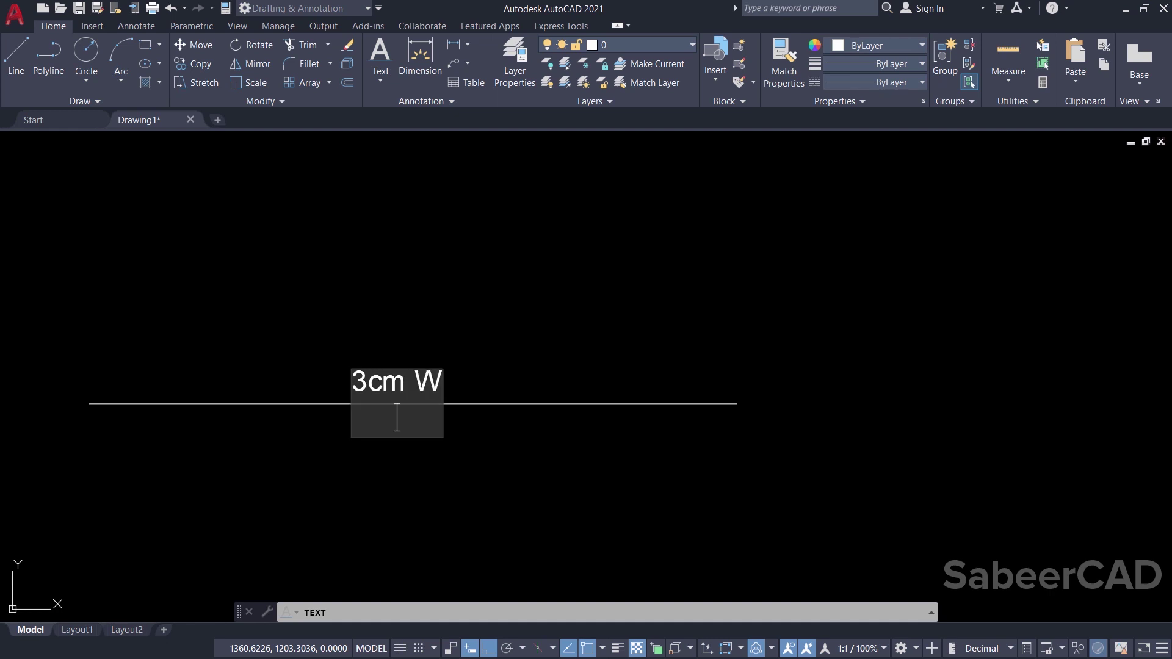
{"action": "key", "text": "Return"}
{"action": "scroll", "coordinate": [438, 359], "scroll_direction": "up", "scroll_amount": 2}
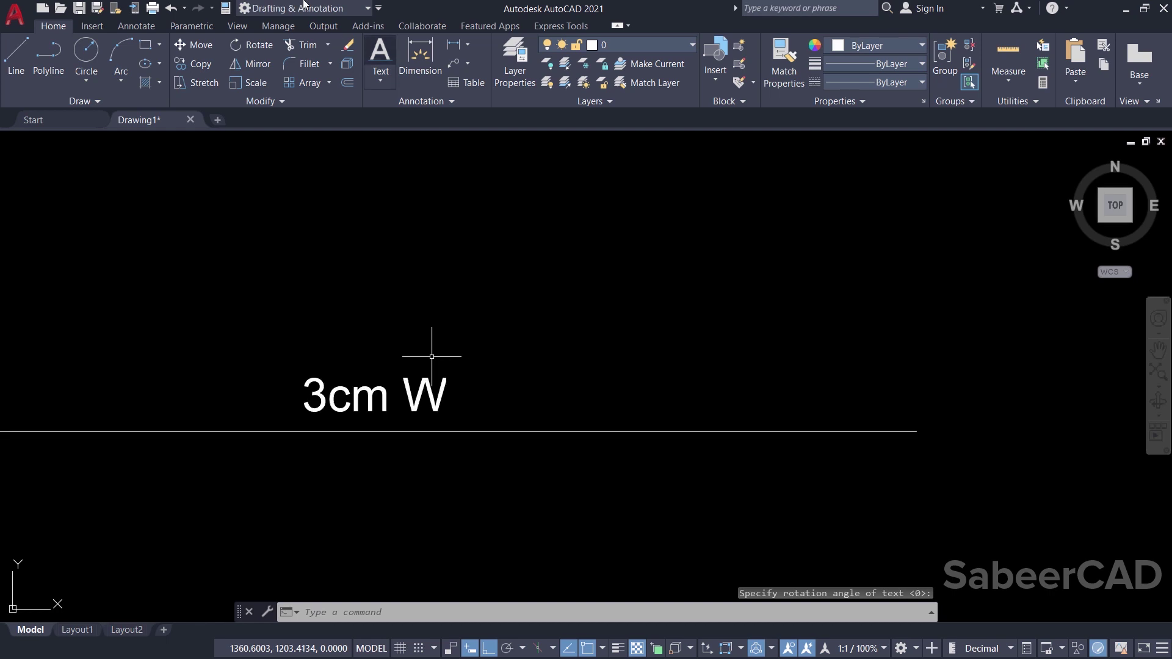
Window-select the 3cm W text for the Move command
{"action": "left_click", "coordinate": [205, 49]}
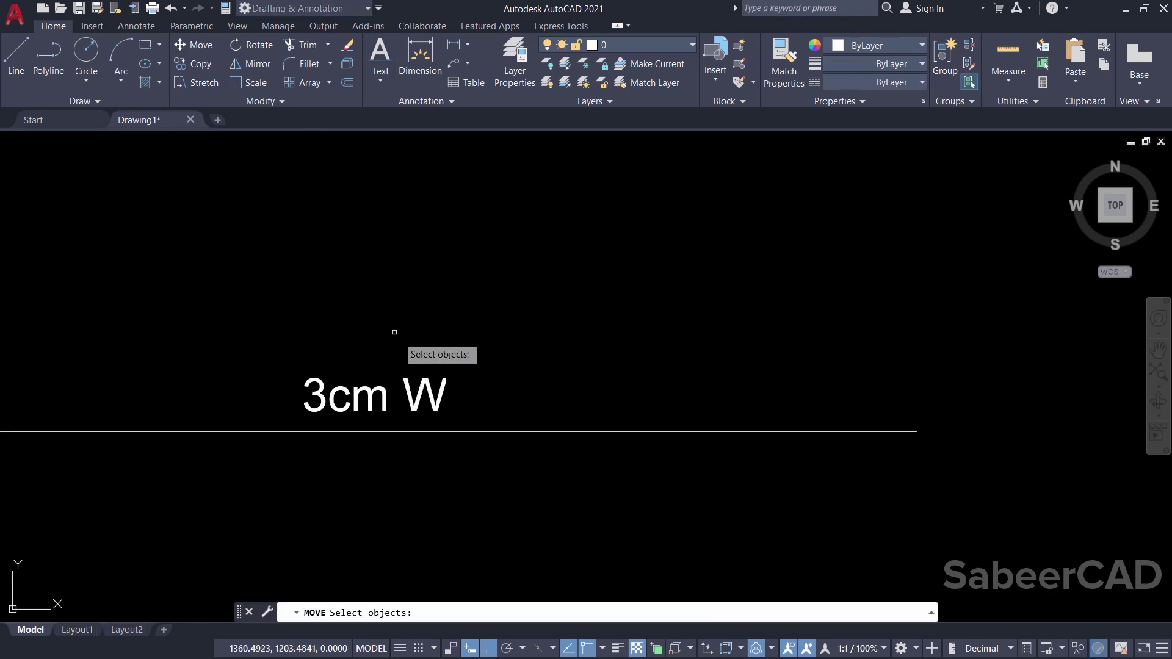
{"action": "scroll", "coordinate": [466, 330], "scroll_direction": "down", "scroll_amount": 1}
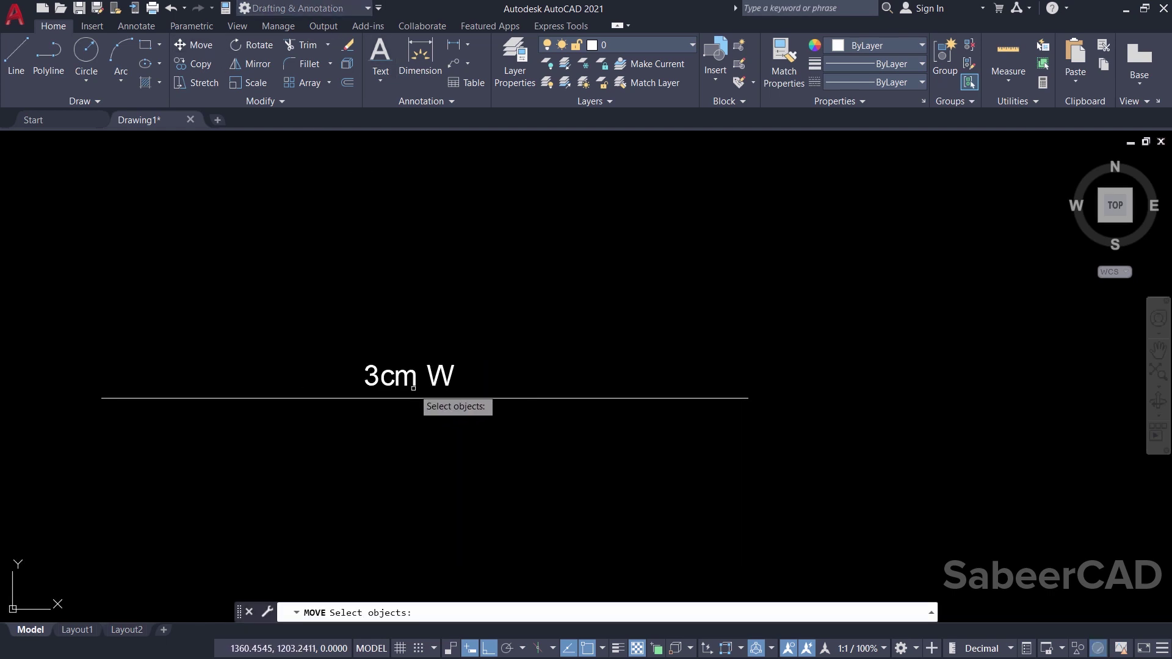
{"action": "key", "text": "Escape"}
{"action": "scroll", "coordinate": [379, 268], "scroll_direction": "up", "scroll_amount": 1}
{"action": "left_click", "coordinate": [200, 46]}
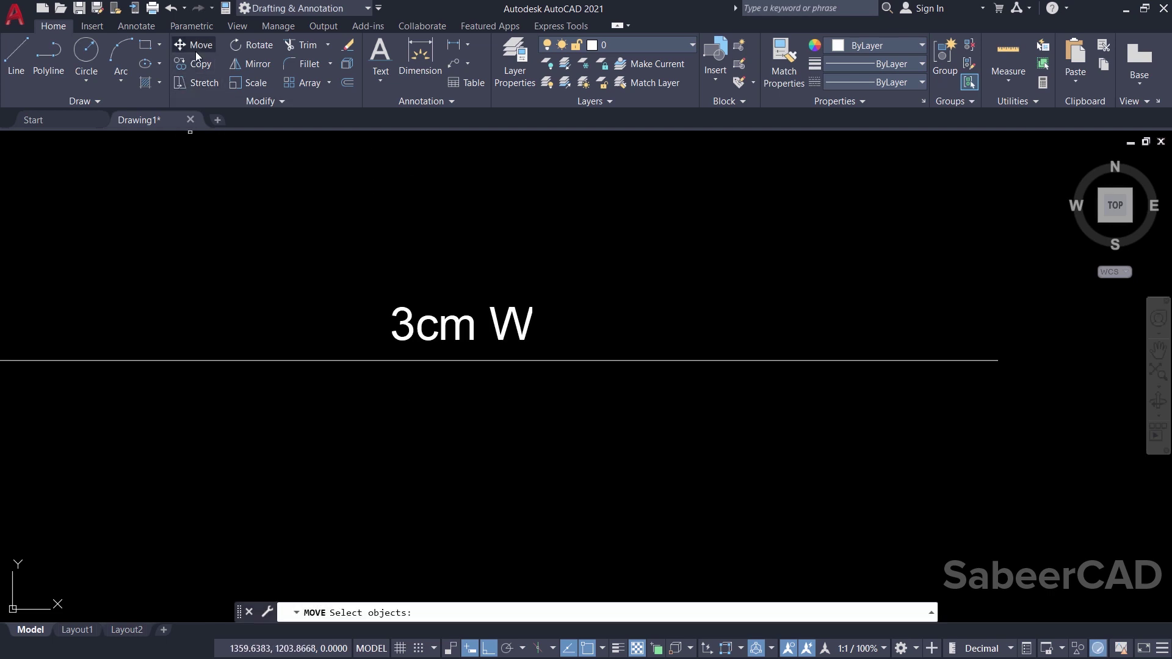
{"action": "left_click", "coordinate": [348, 274]}
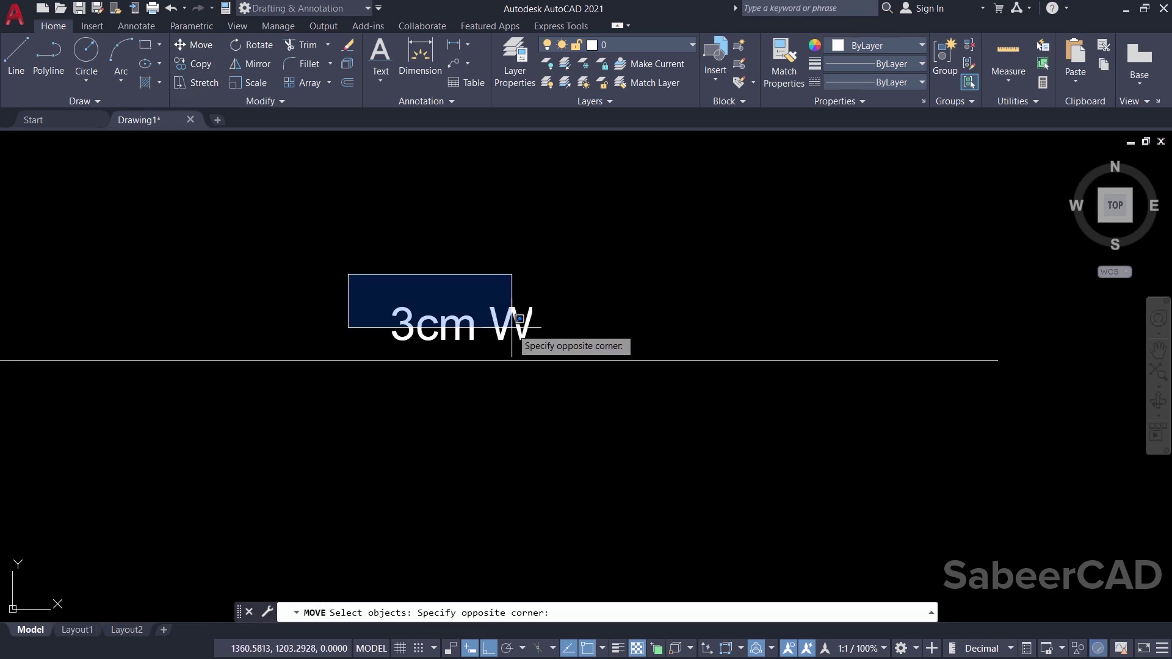
{"action": "left_click", "coordinate": [586, 351]}
{"action": "key", "text": "Return"}
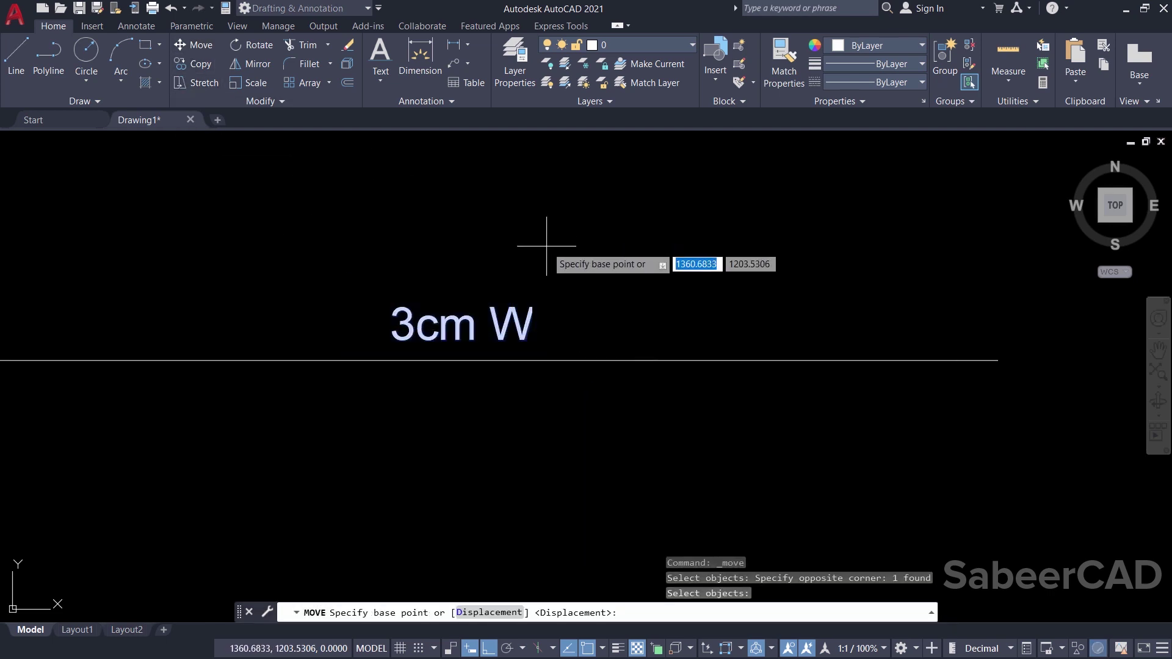
Move the text from its insertion point onto the middle of the line
{"action": "right_click", "coordinate": [477, 204], "text": "shift"}
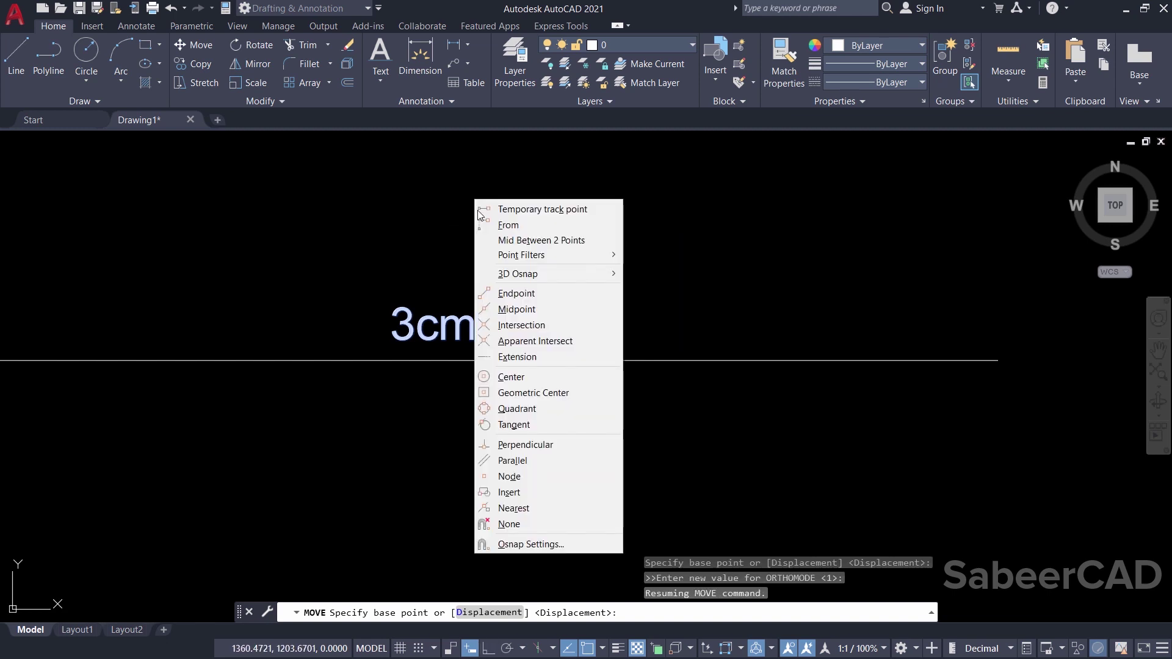
{"action": "left_click", "coordinate": [525, 492]}
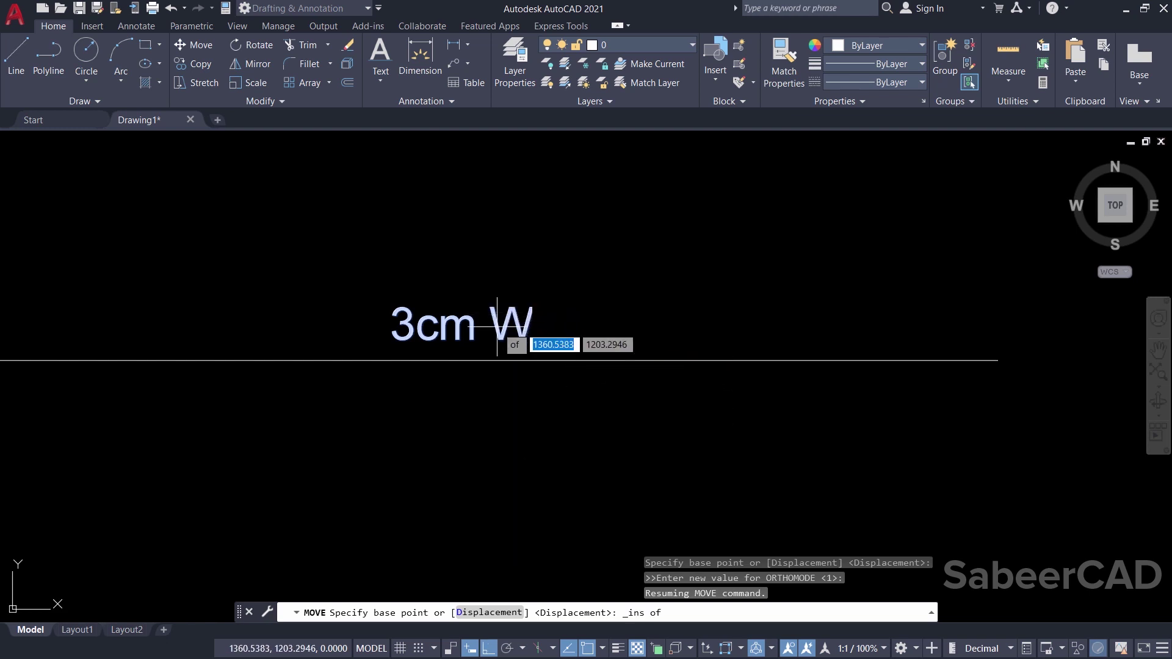
{"action": "left_click", "coordinate": [527, 304]}
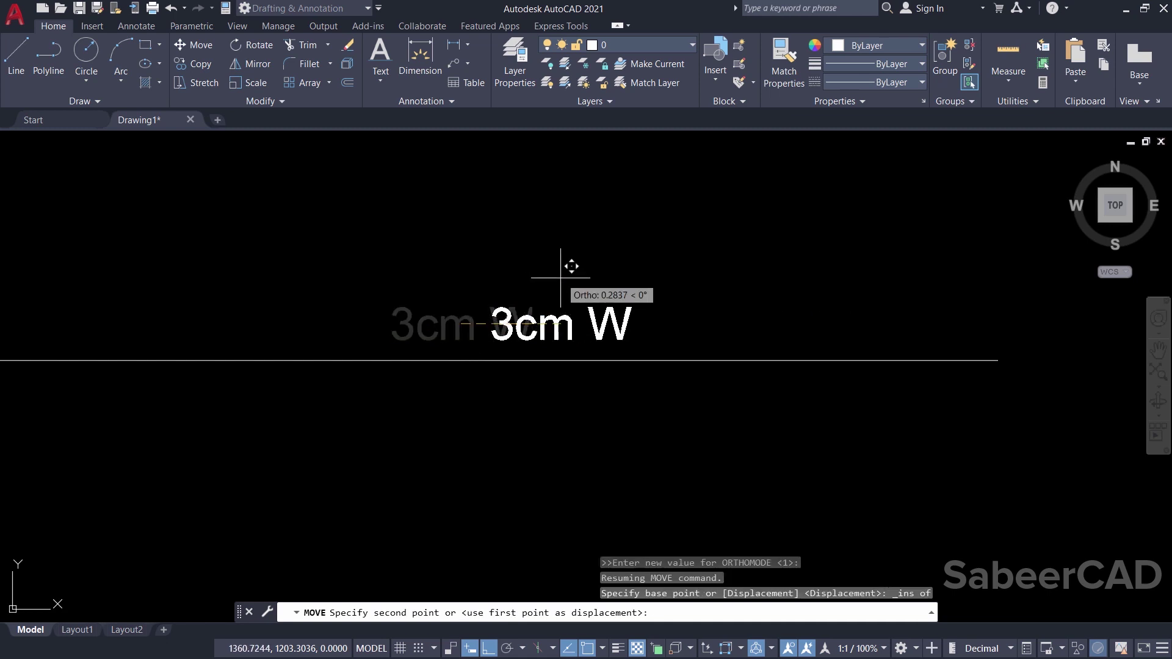
{"action": "left_click", "coordinate": [491, 328]}
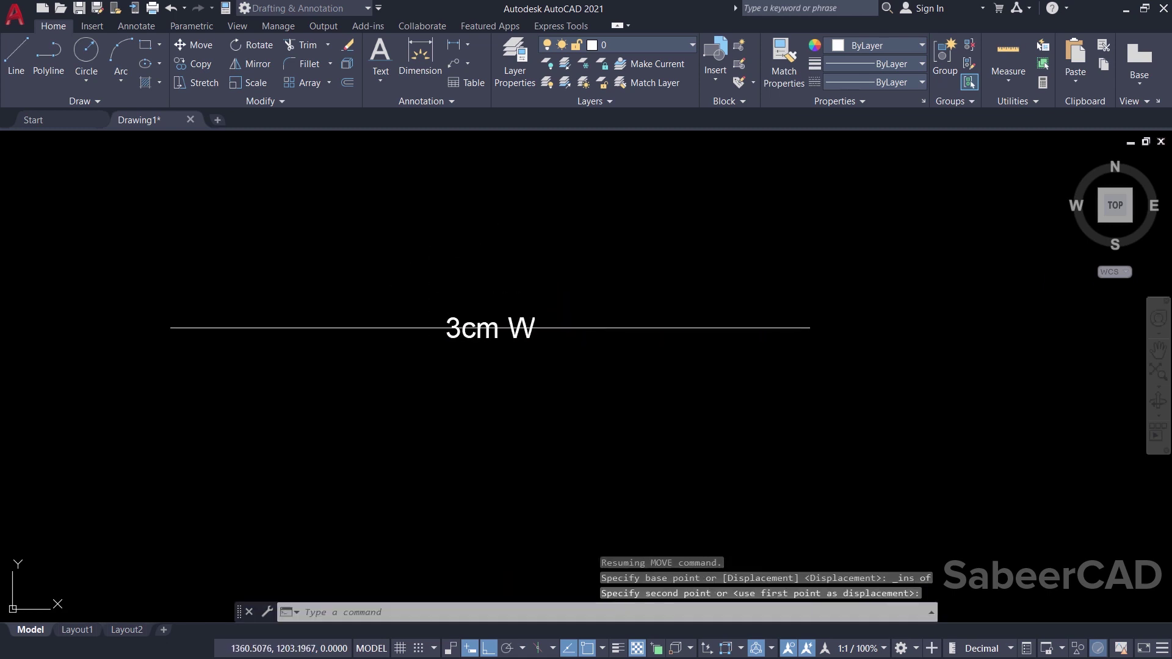
{"action": "middle_click_drag", "start_coordinate": [552, 295], "coordinate": [611, 302]}
{"action": "scroll", "coordinate": [611, 302], "scroll_direction": "up", "scroll_amount": 3}
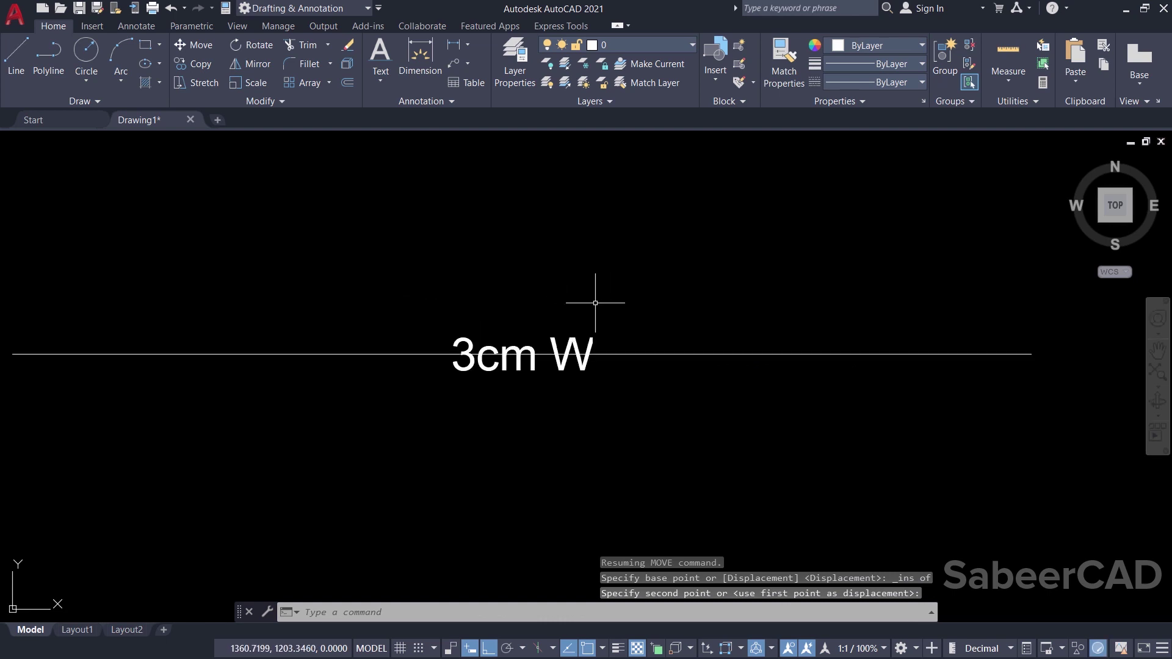
{"action": "scroll", "coordinate": [593, 299], "scroll_direction": "down", "scroll_amount": 3}
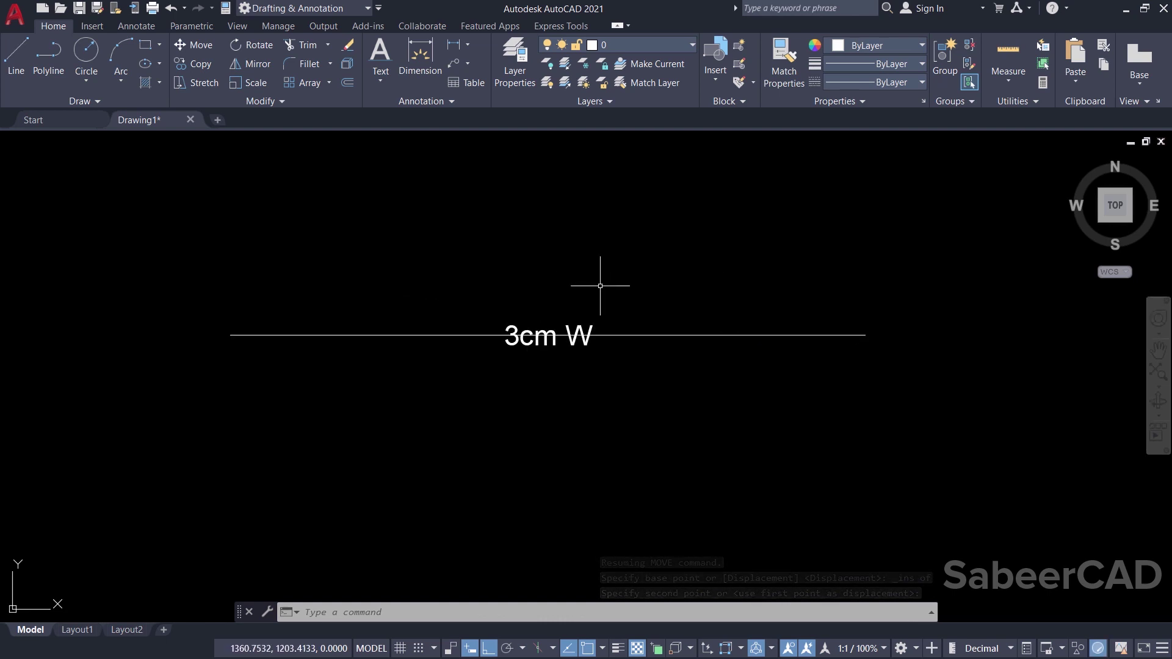
{"action": "scroll", "coordinate": [592, 302], "scroll_direction": "up", "scroll_amount": 2}
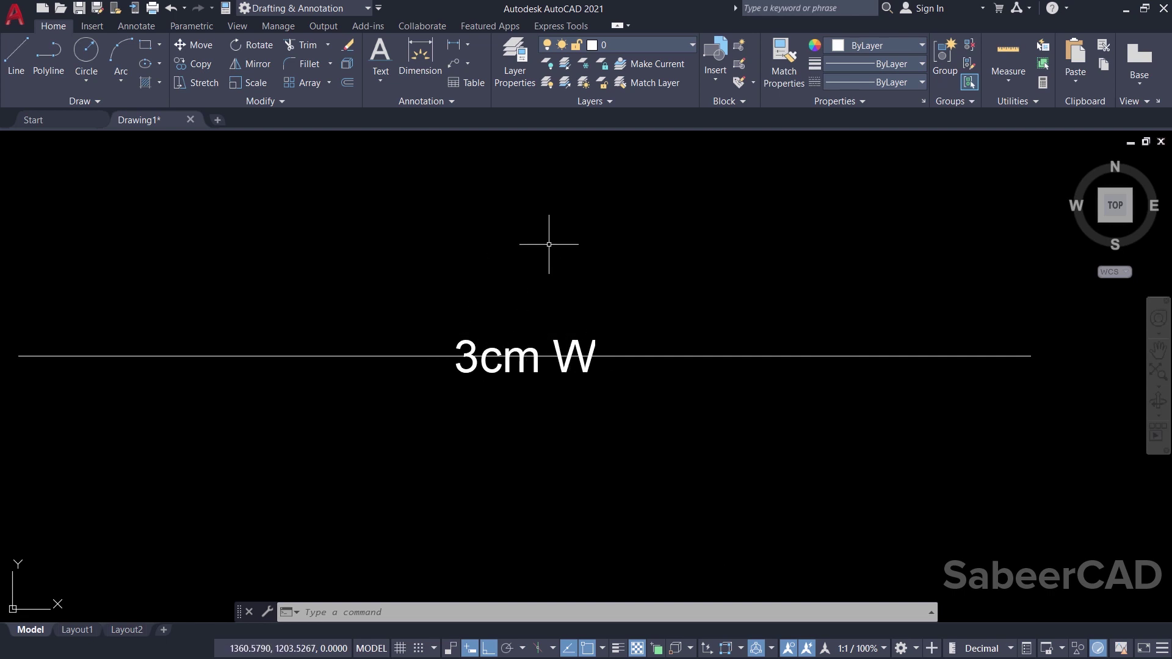
Trim away the line pieces running through the 3cm W text
{"action": "left_click", "coordinate": [300, 46]}
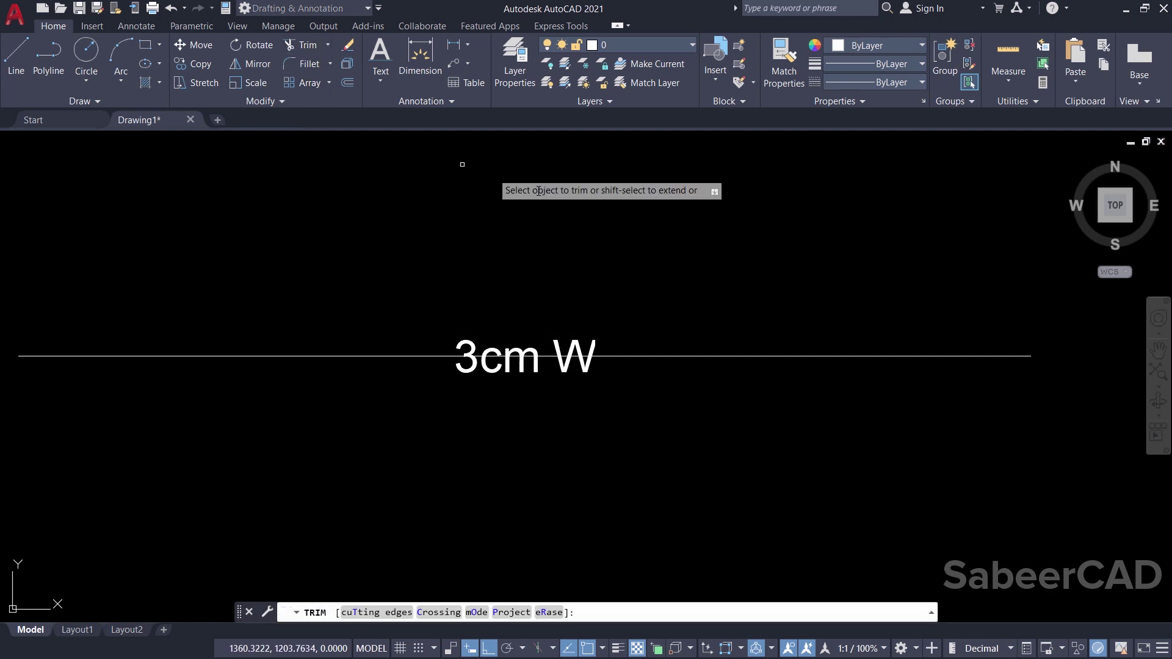
{"action": "left_click", "coordinate": [536, 269]}
{"action": "left_click", "coordinate": [543, 354]}
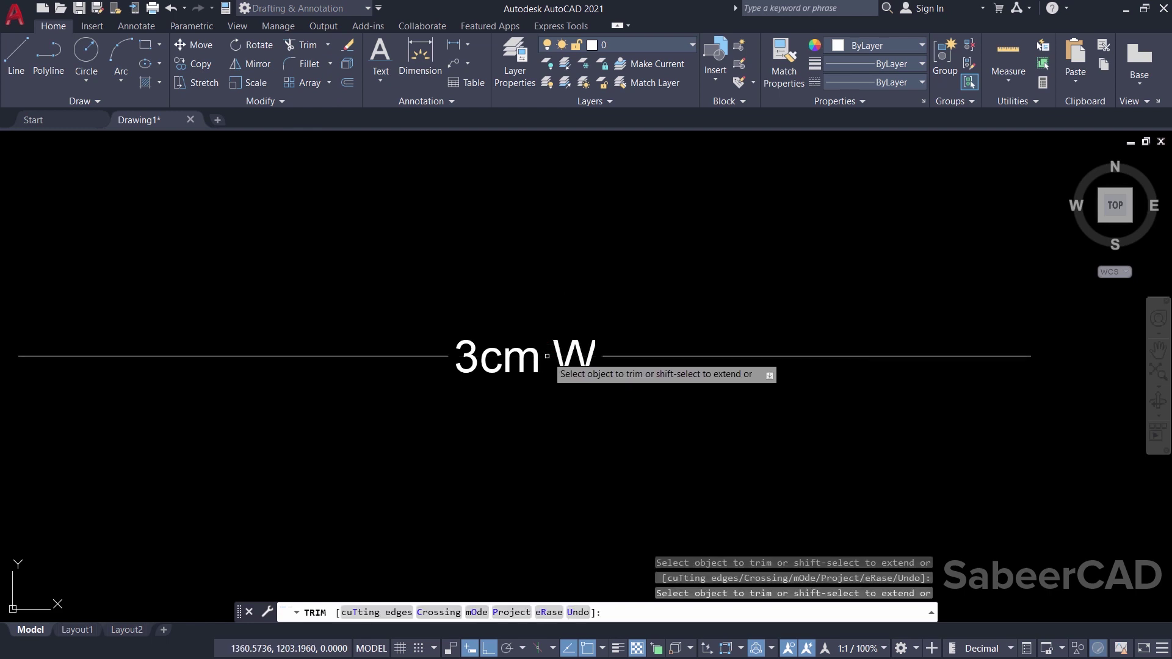
{"action": "key", "text": "Return"}
{"action": "middle_click_drag", "start_coordinate": [572, 275], "coordinate": [593, 290]}
{"action": "scroll", "coordinate": [602, 269], "scroll_direction": "down", "scroll_amount": 2}
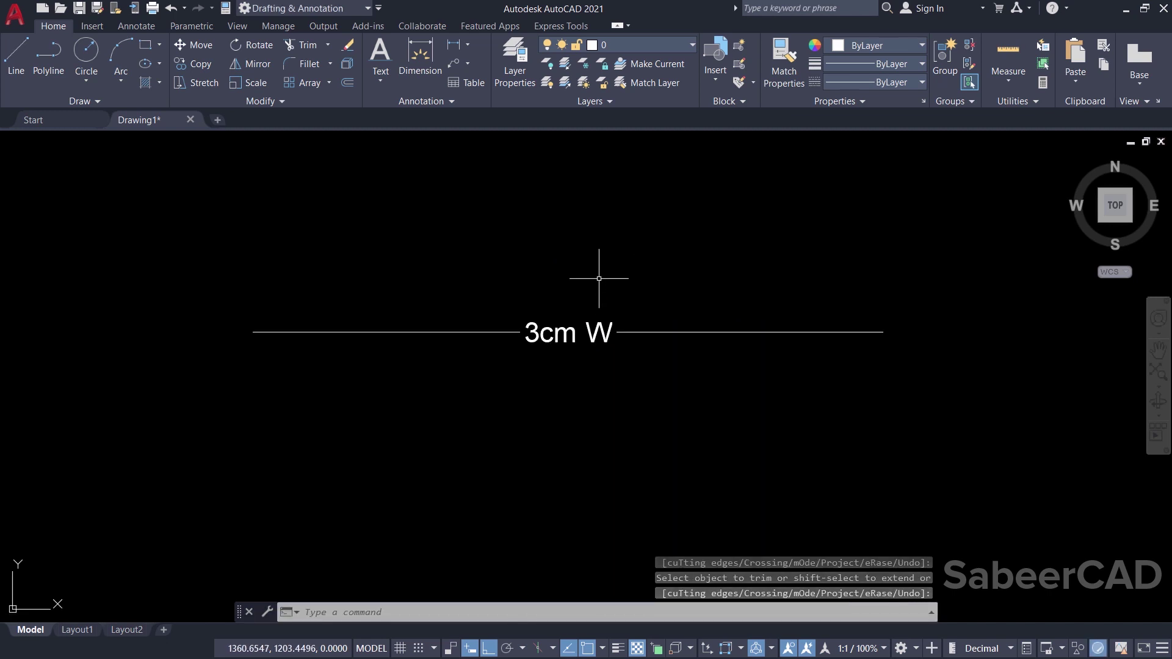
{"action": "scroll", "coordinate": [602, 282], "scroll_direction": "up", "scroll_amount": 2}
{"action": "scroll", "coordinate": [600, 278], "scroll_direction": "down", "scroll_amount": 2}
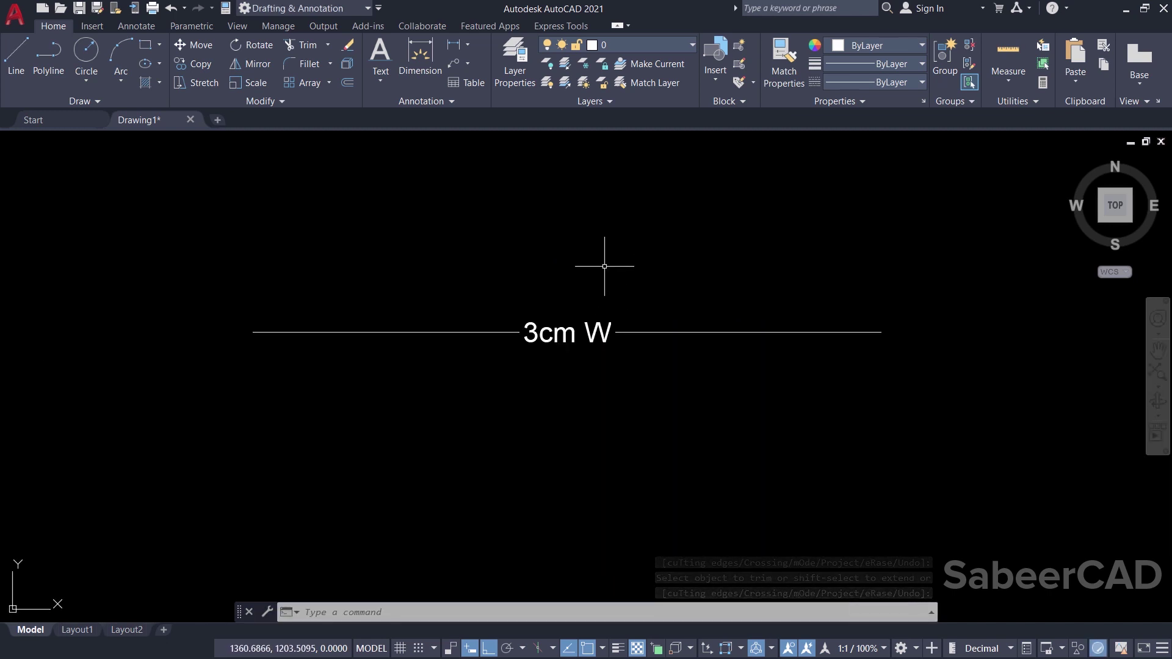
{"action": "scroll", "coordinate": [607, 261], "scroll_direction": "up", "scroll_amount": 2}
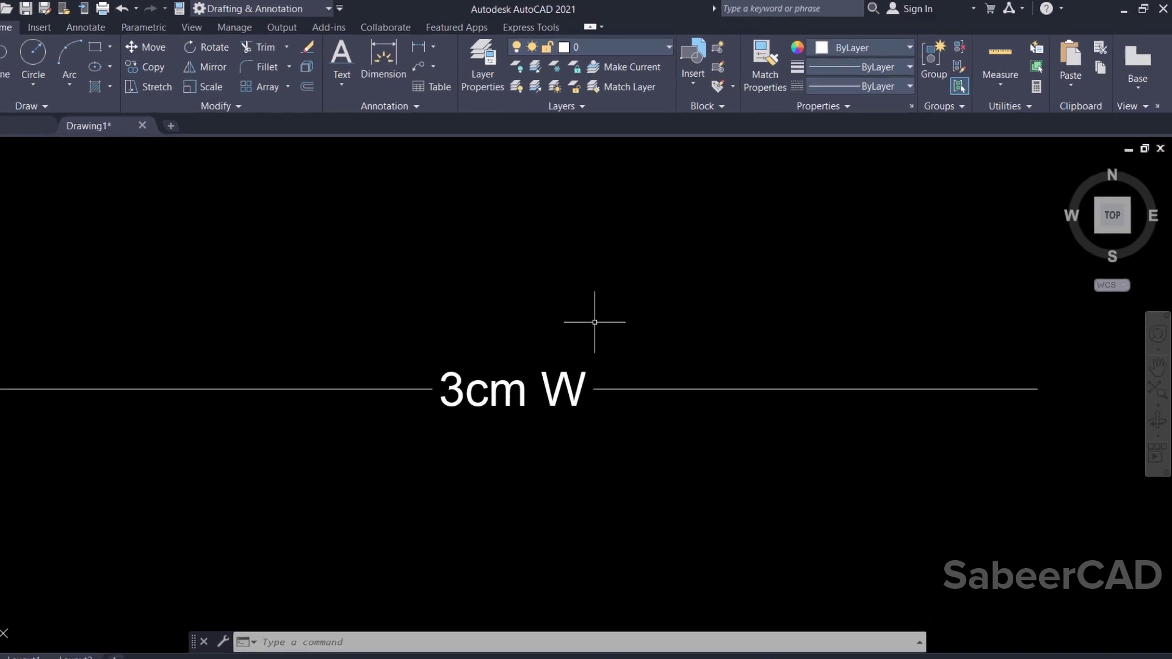
Launch Express Tools Make Linetype and save the file as Mylinetype in Documents
{"action": "left_click", "coordinate": [357, 34]}
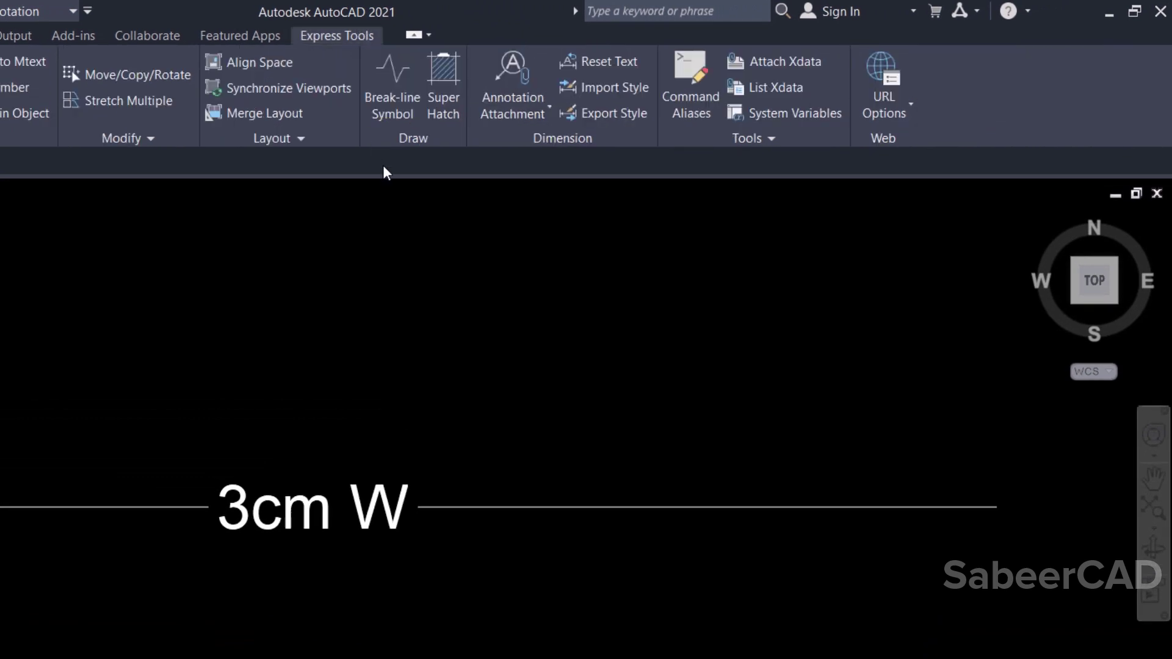
{"action": "left_click", "coordinate": [773, 141]}
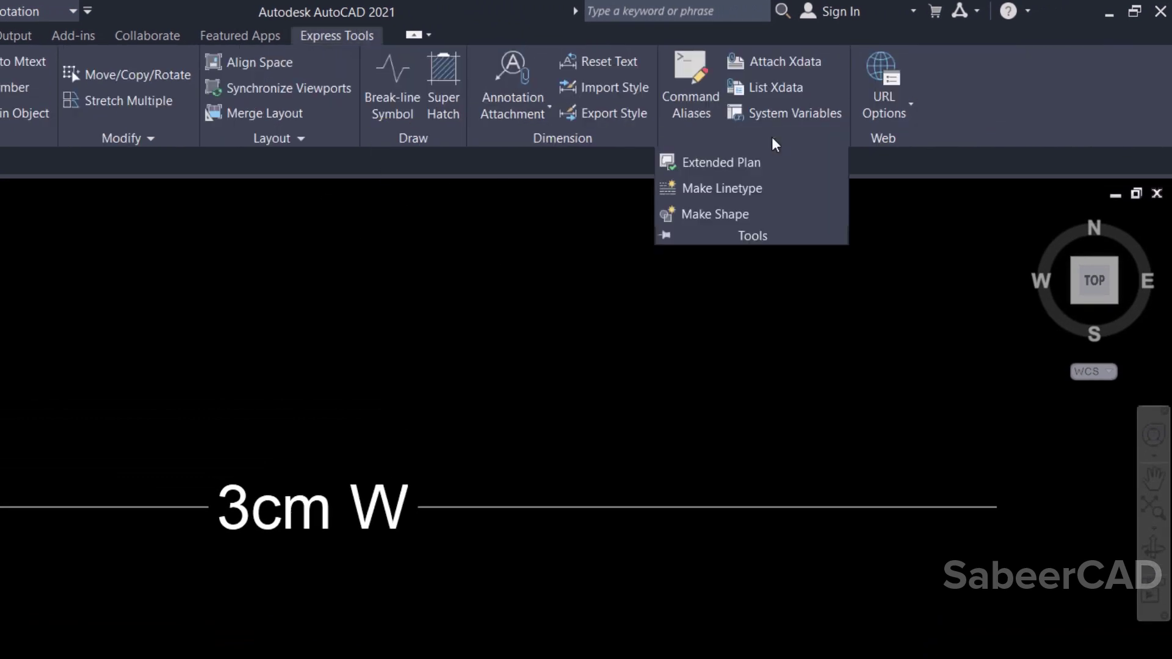
{"action": "left_click", "coordinate": [750, 189]}
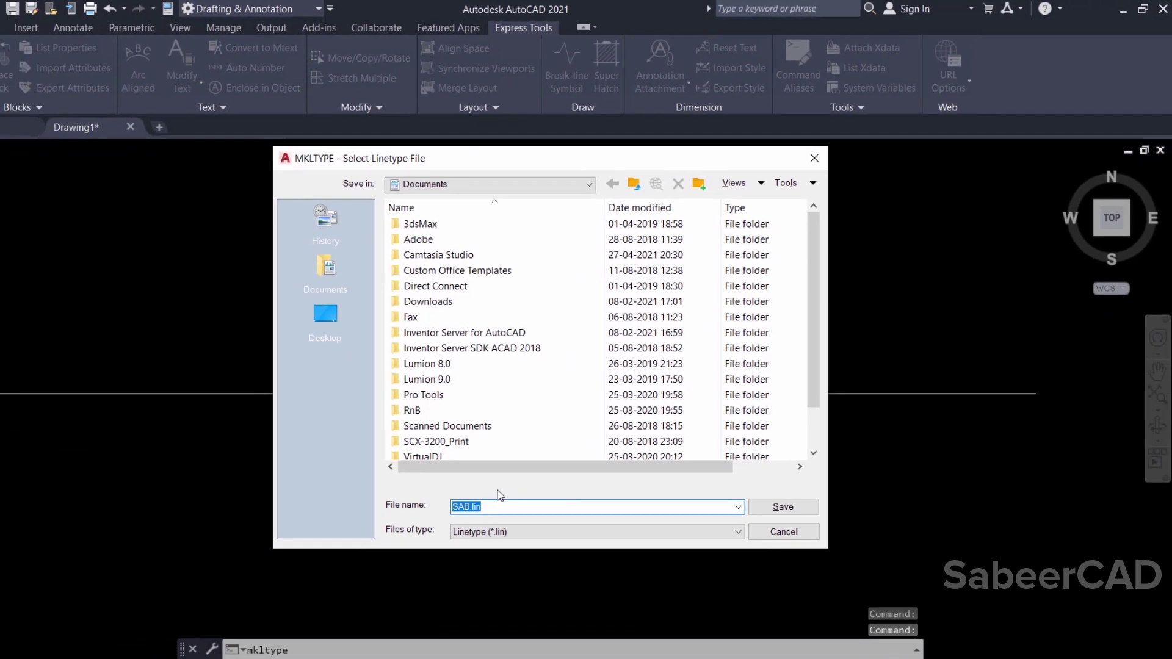
{"action": "key", "text": "BackSpace"}
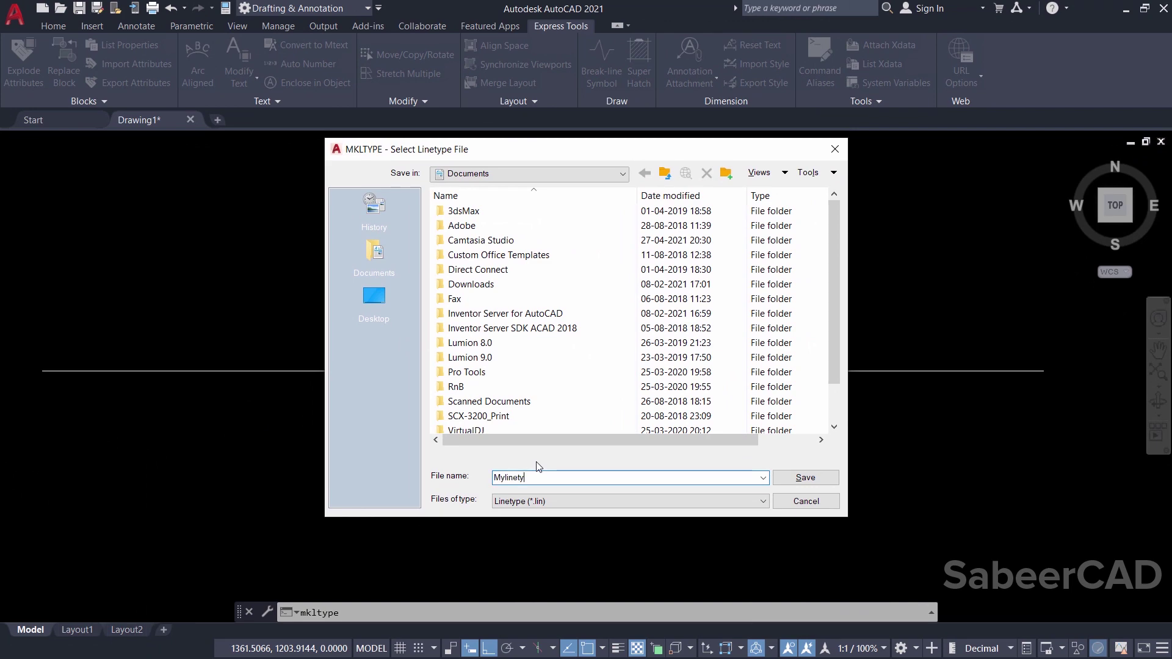
{"action": "left_click", "coordinate": [815, 480]}
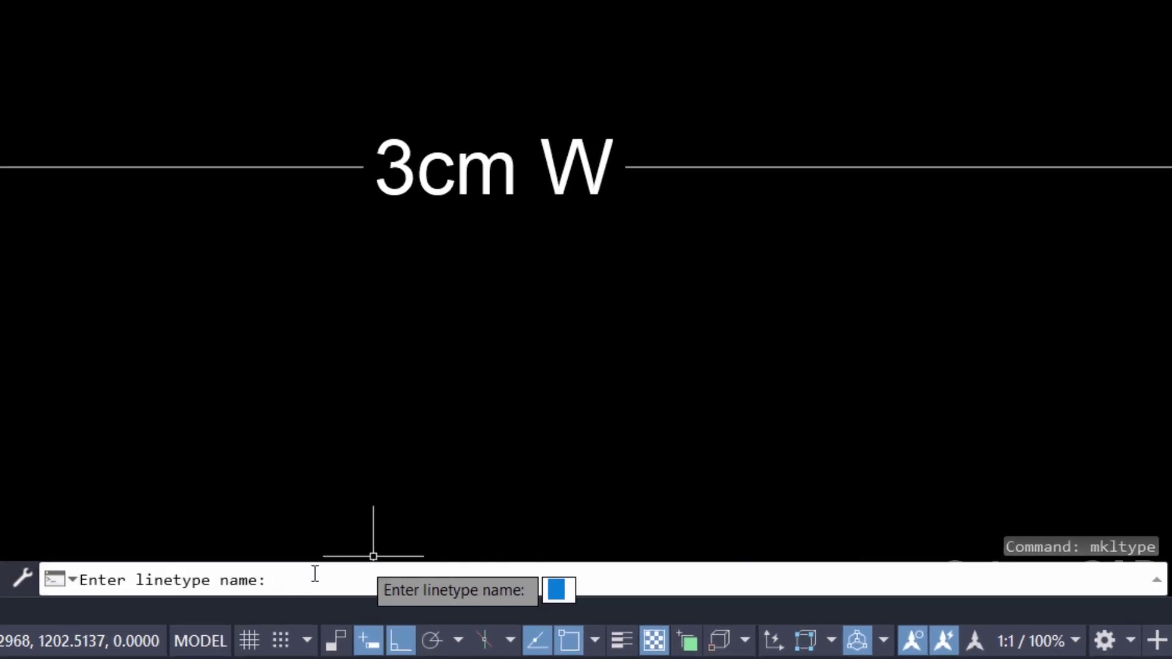
Name the linetype Water_Line with the description '3 cm water line'
{"action": "key", "text": "F12"}
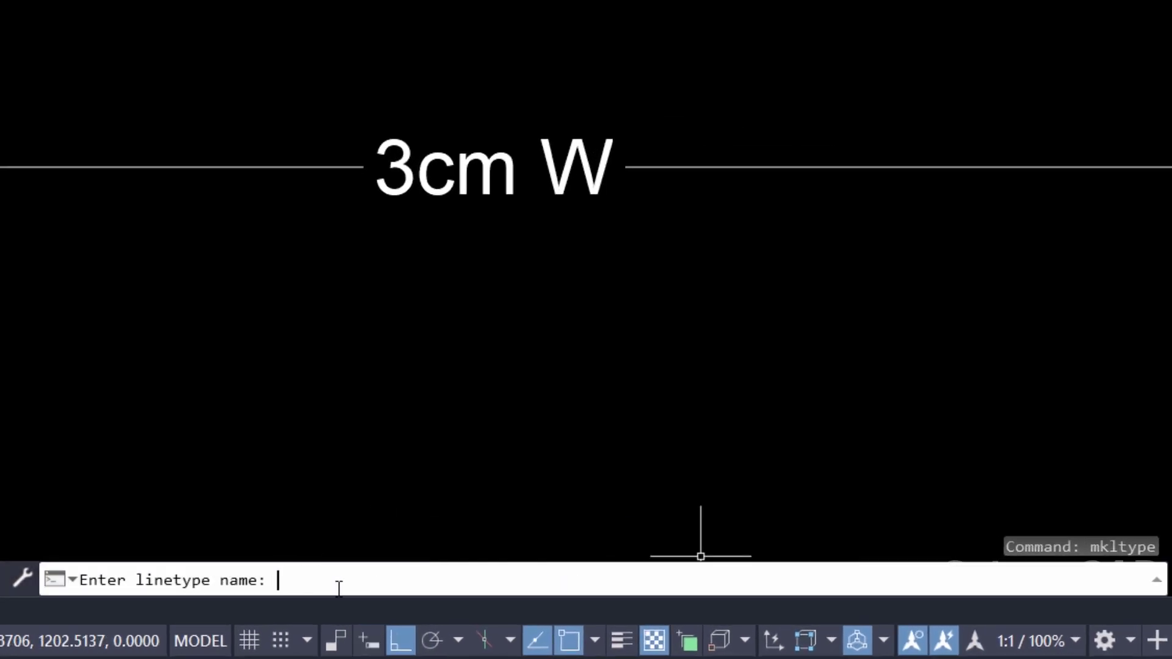
{"action": "type", "text": "Water_Line"}
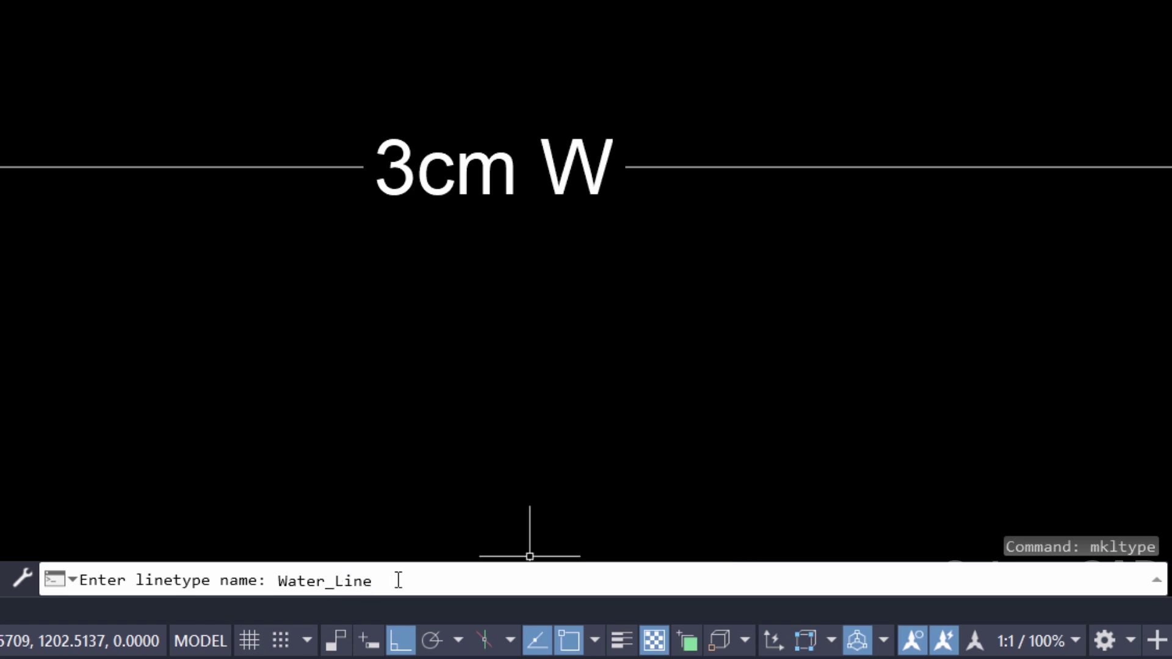
{"action": "key", "text": "Return"}
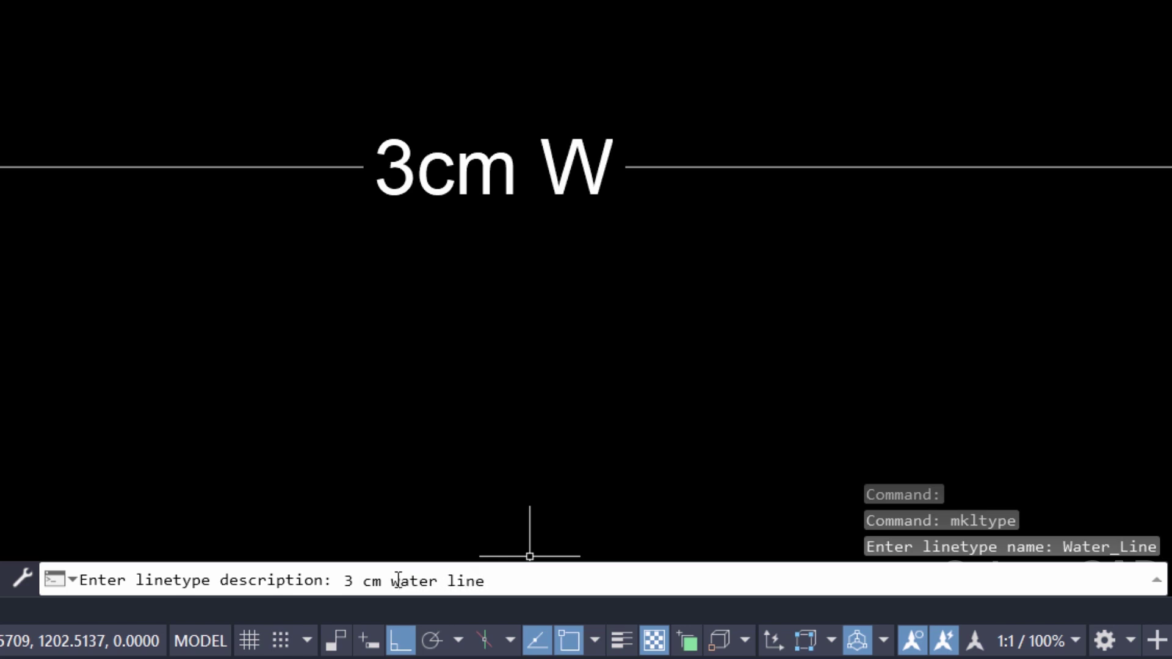
{"action": "key", "text": "Return"}
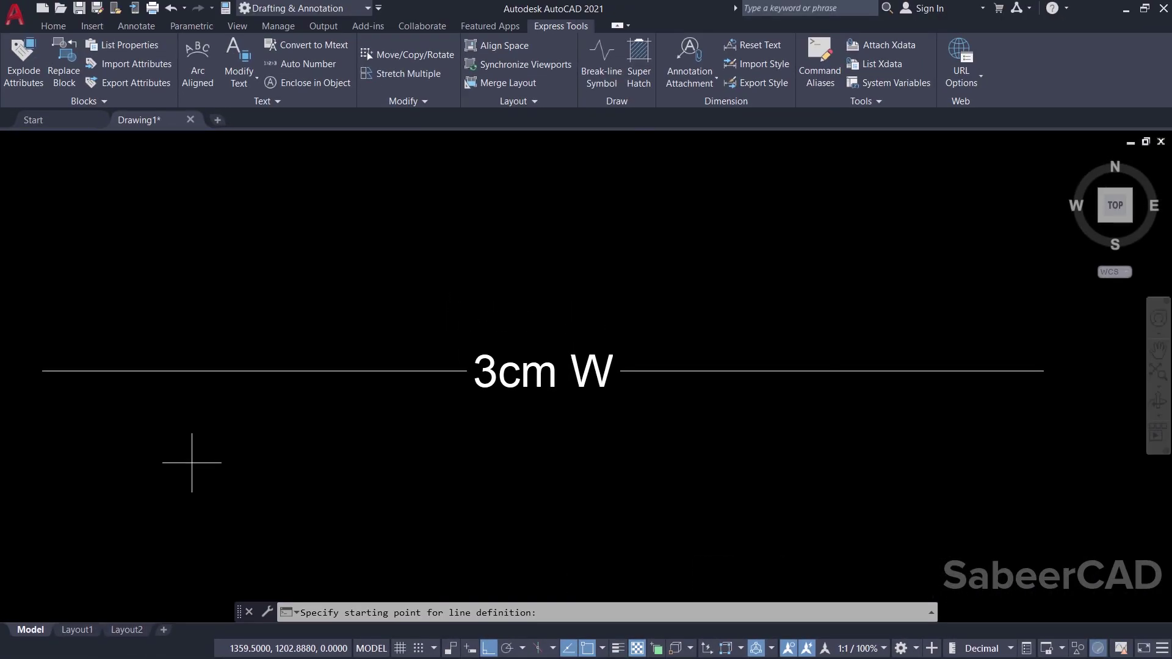
Pick the sample line's left and right ends as the linetype definition's start and end
{"action": "left_click", "coordinate": [65, 365]}
{"action": "left_click", "coordinate": [73, 366]}
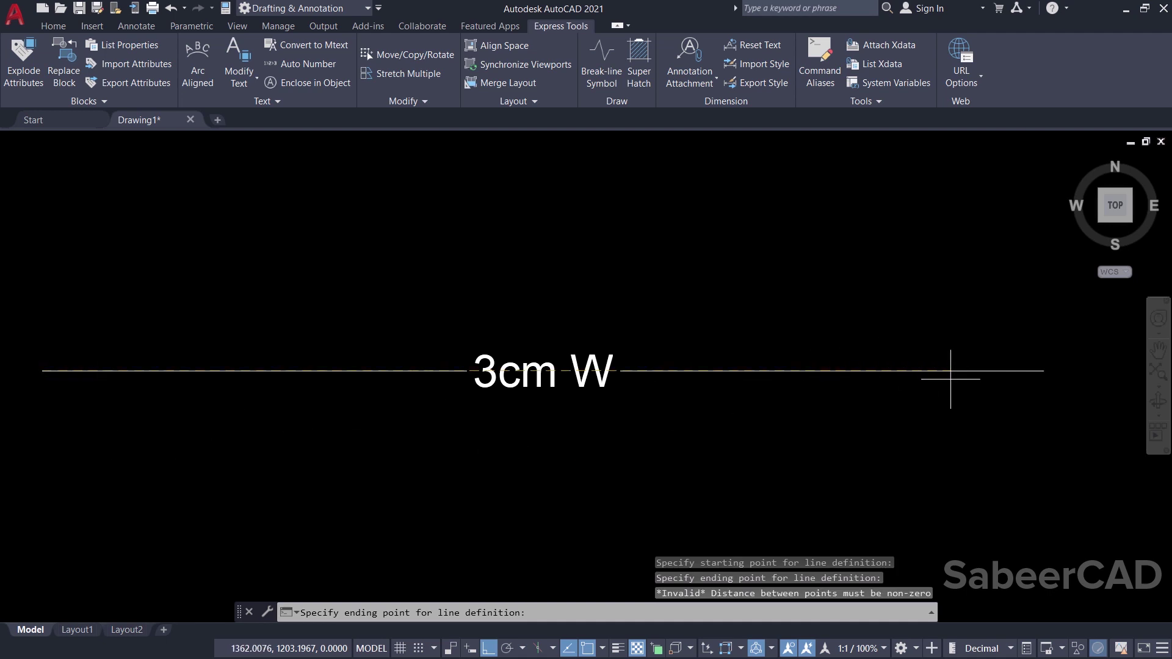
{"action": "left_click", "coordinate": [1045, 369]}
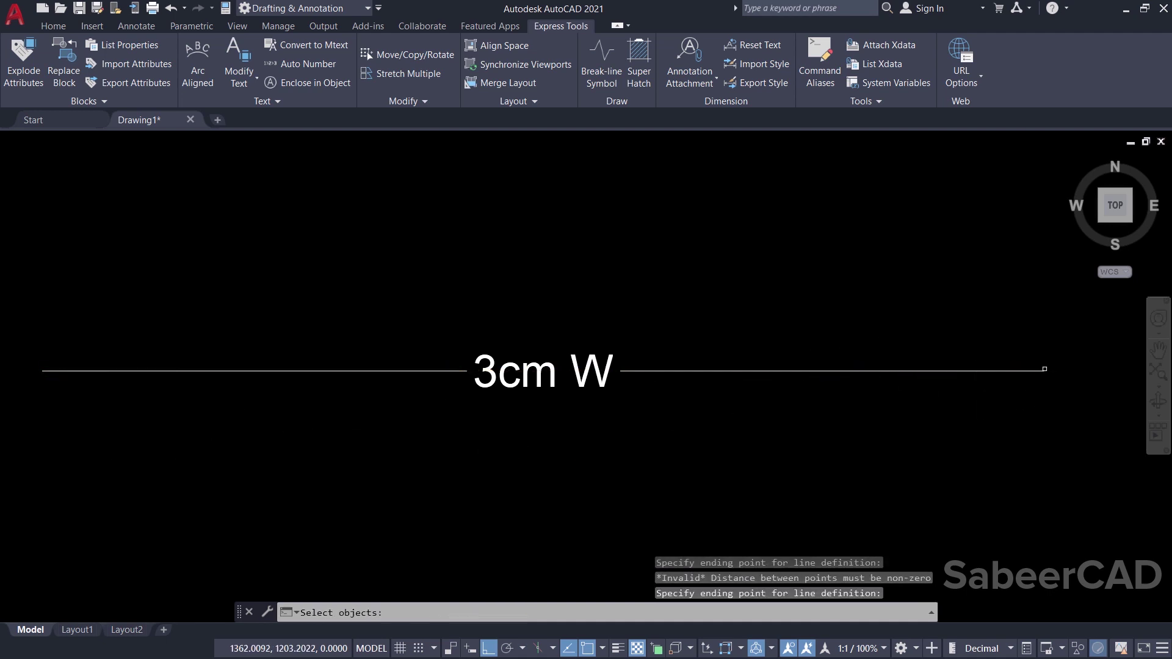
{"action": "scroll", "coordinate": [503, 428], "scroll_direction": "down", "scroll_amount": 4}
{"action": "scroll", "coordinate": [501, 437], "scroll_direction": "up", "scroll_amount": 2}
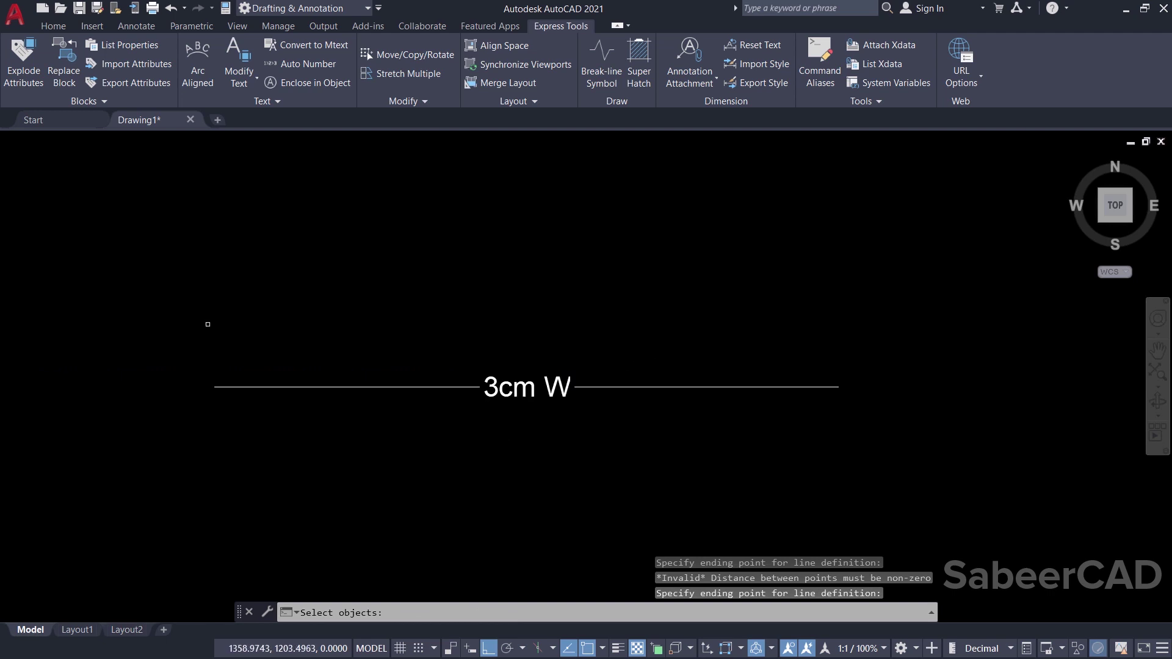
Window-select the line and 3cm W text to create the WATER_LINE linetype
{"action": "left_click", "coordinate": [164, 351]}
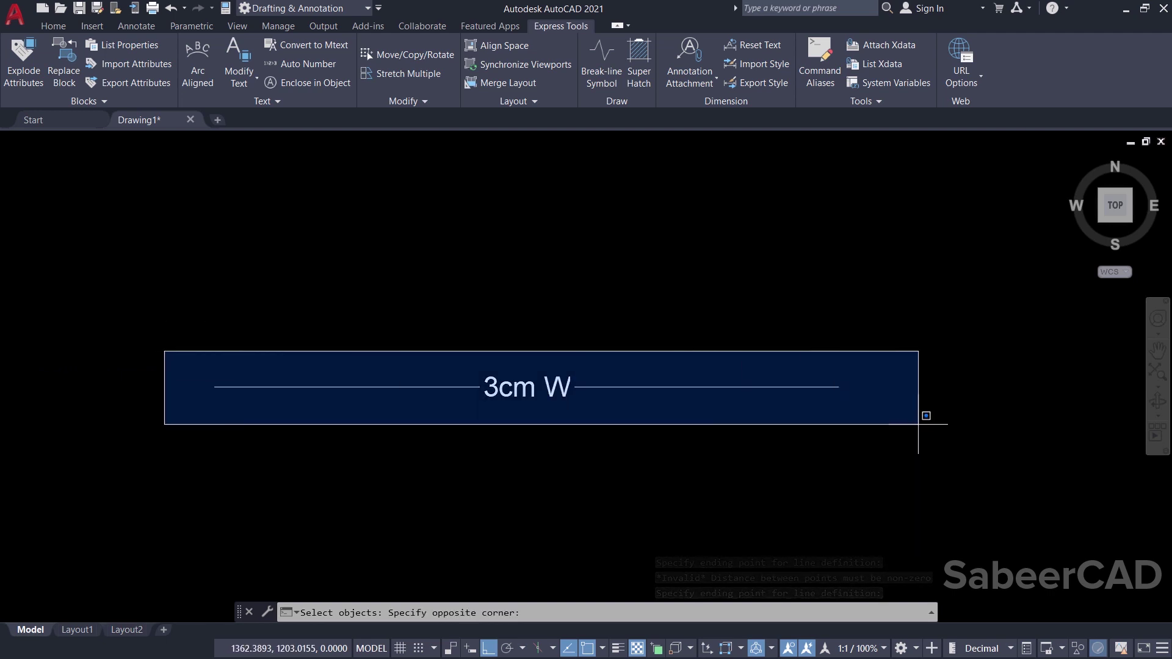
{"action": "left_click", "coordinate": [919, 423]}
{"action": "key", "text": "Return"}
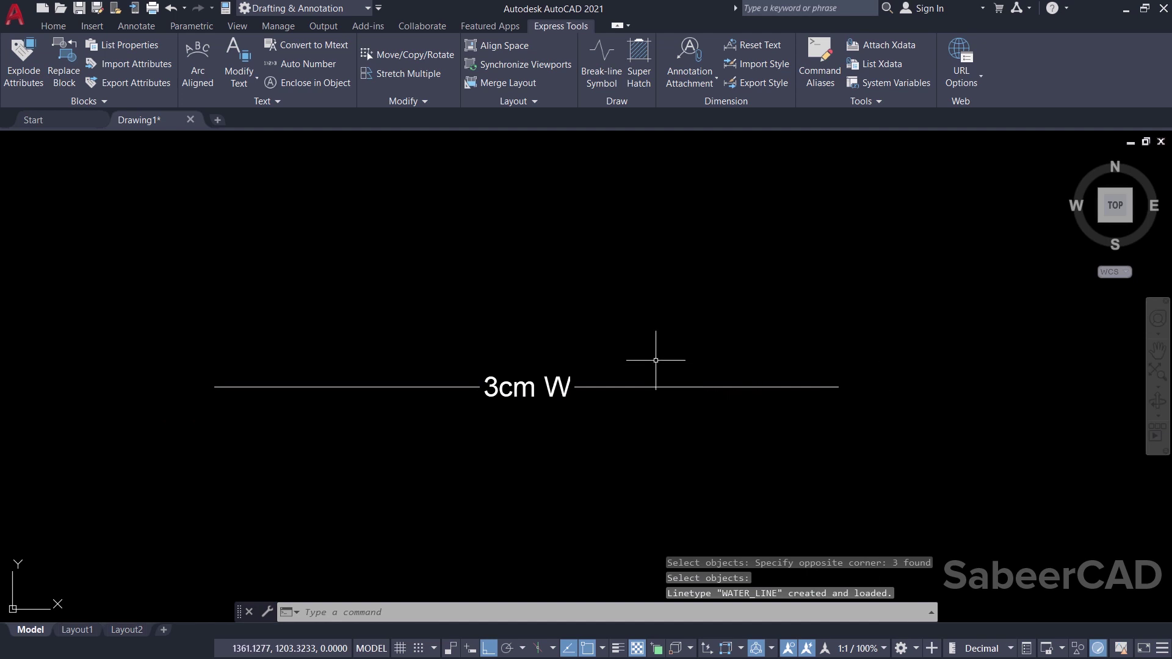
{"action": "scroll", "coordinate": [333, 415], "scroll_direction": "down", "scroll_amount": 2}
{"action": "mouse_move", "coordinate": [444, 347]}
{"action": "middle_mouse_down"}
{"action": "mouse_move", "coordinate": [466, 397]}
{"action": "mouse_move", "coordinate": [499, 431]}
{"action": "middle_mouse_up"}
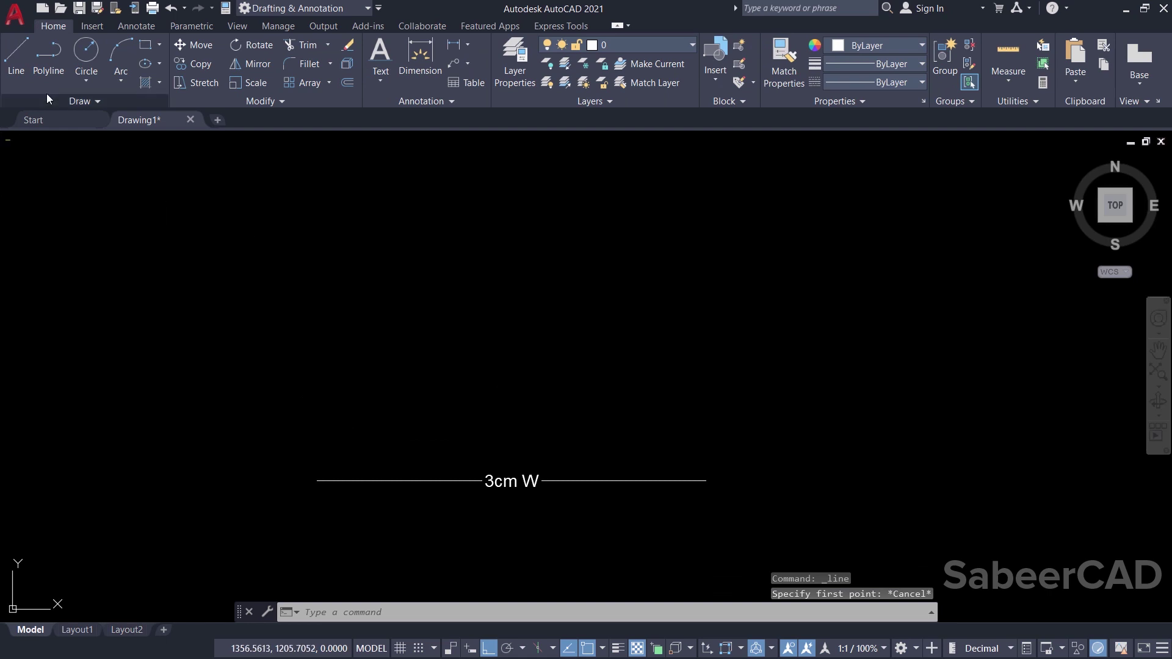
Draw a long horizontal line and a centre-radius circle, then select both
{"action": "left_click", "coordinate": [16, 58]}
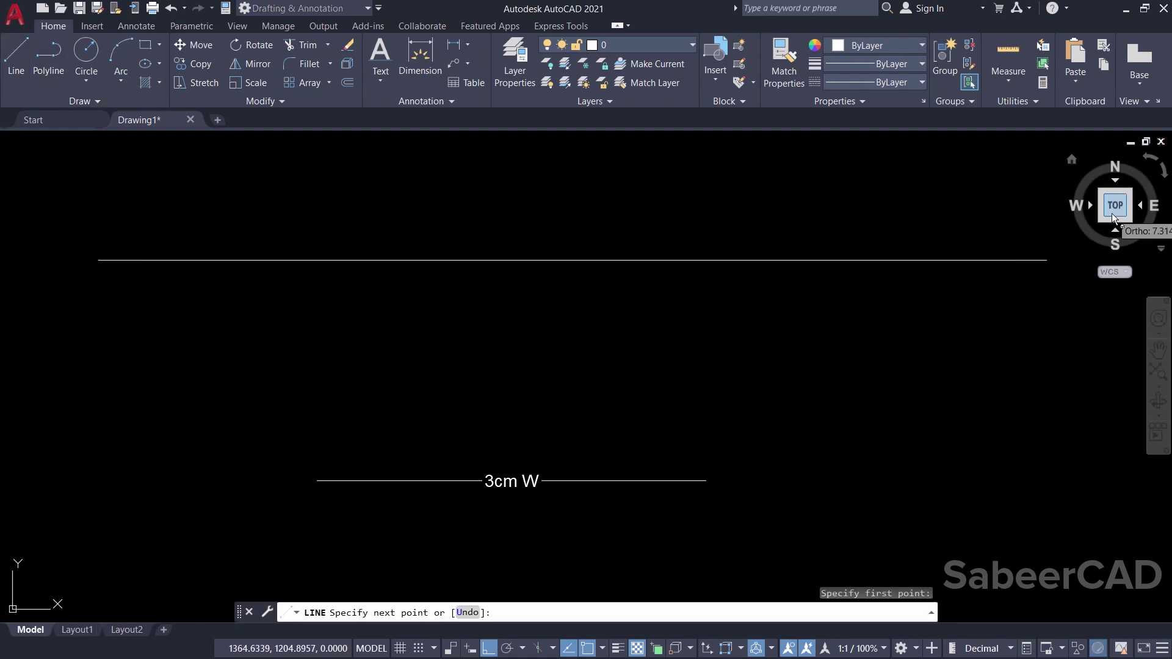
{"action": "left_click", "coordinate": [1009, 257]}
{"action": "key", "text": "Return"}
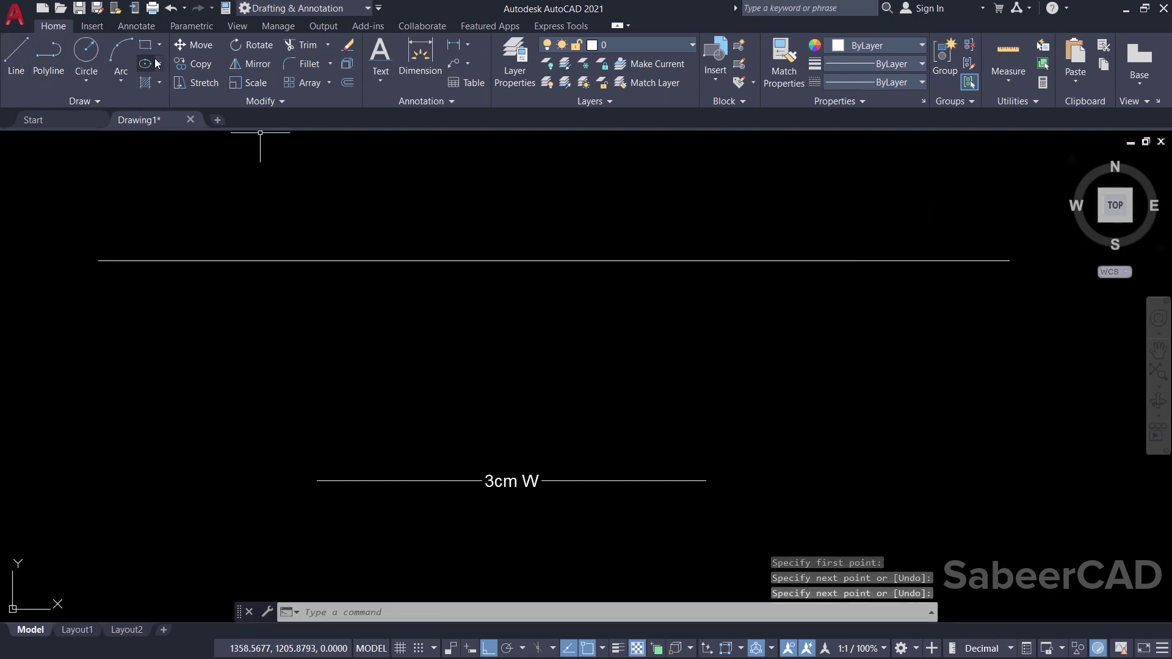
{"action": "left_click", "coordinate": [87, 81]}
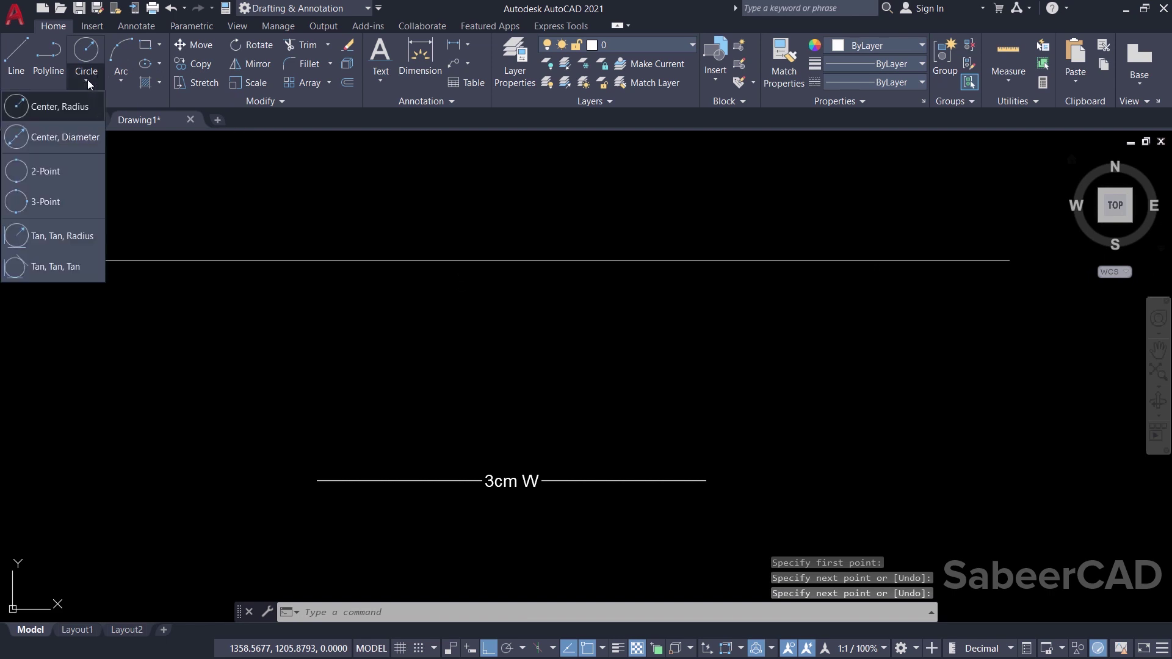
{"action": "left_click", "coordinate": [83, 116]}
{"action": "left_click", "coordinate": [890, 456]}
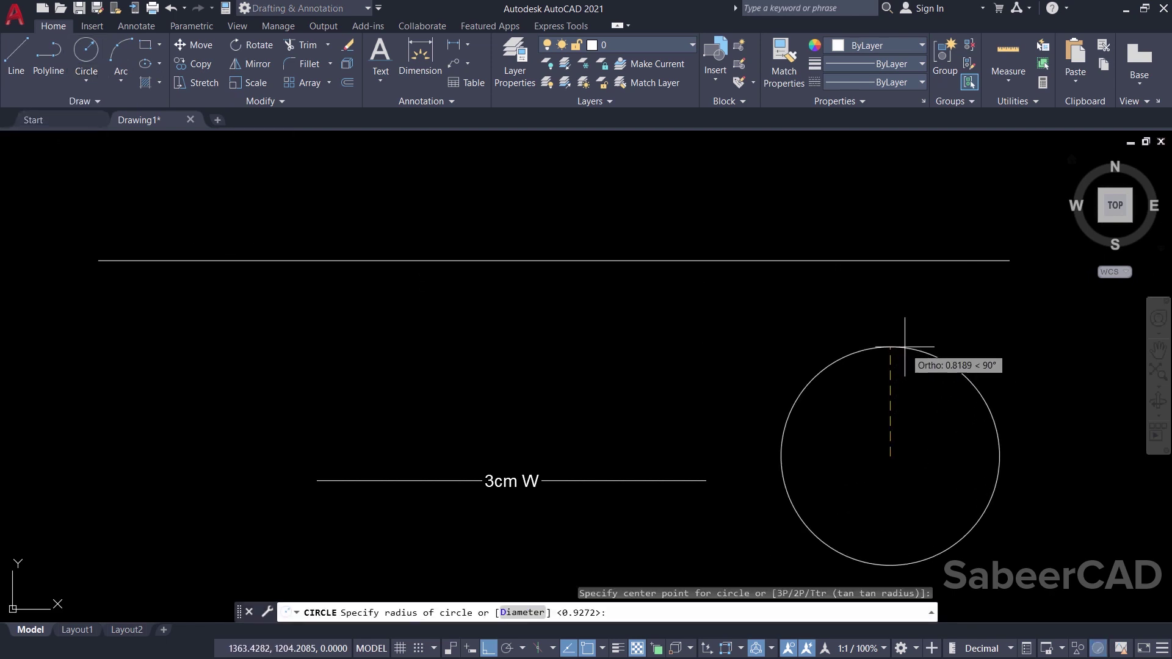
{"action": "left_click", "coordinate": [904, 311]}
{"action": "middle_click_drag", "start_coordinate": [904, 311], "coordinate": [897, 268]}
{"action": "left_click", "coordinate": [903, 183]}
{"action": "left_click", "coordinate": [845, 306]}
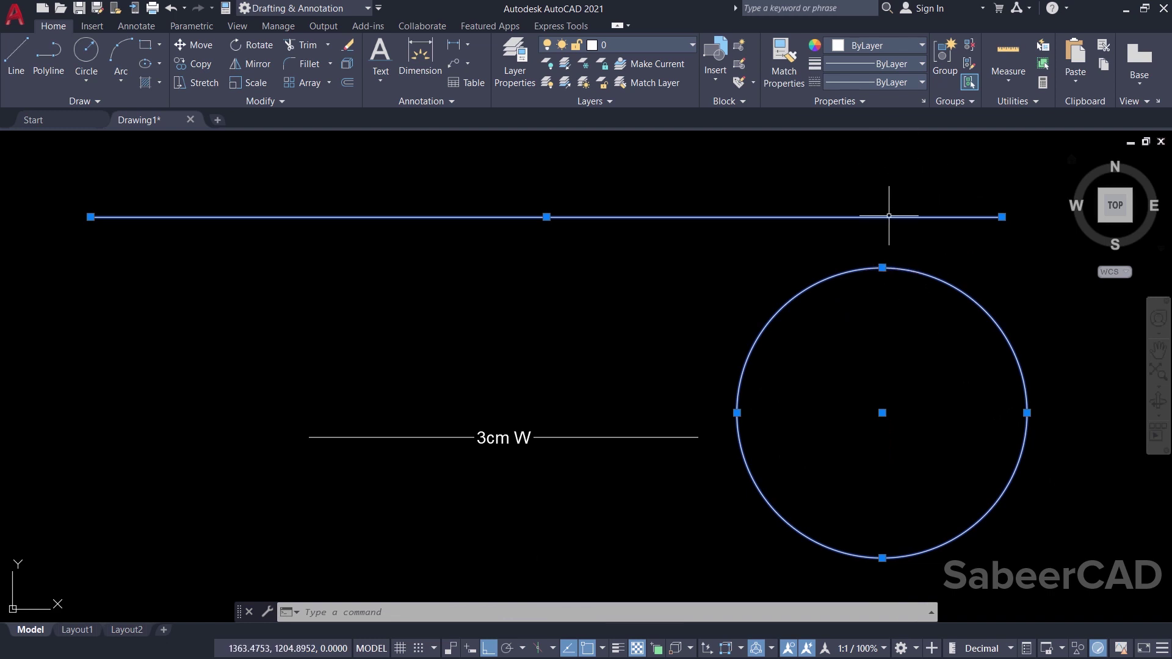
{"action": "left_click", "coordinate": [914, 84]}
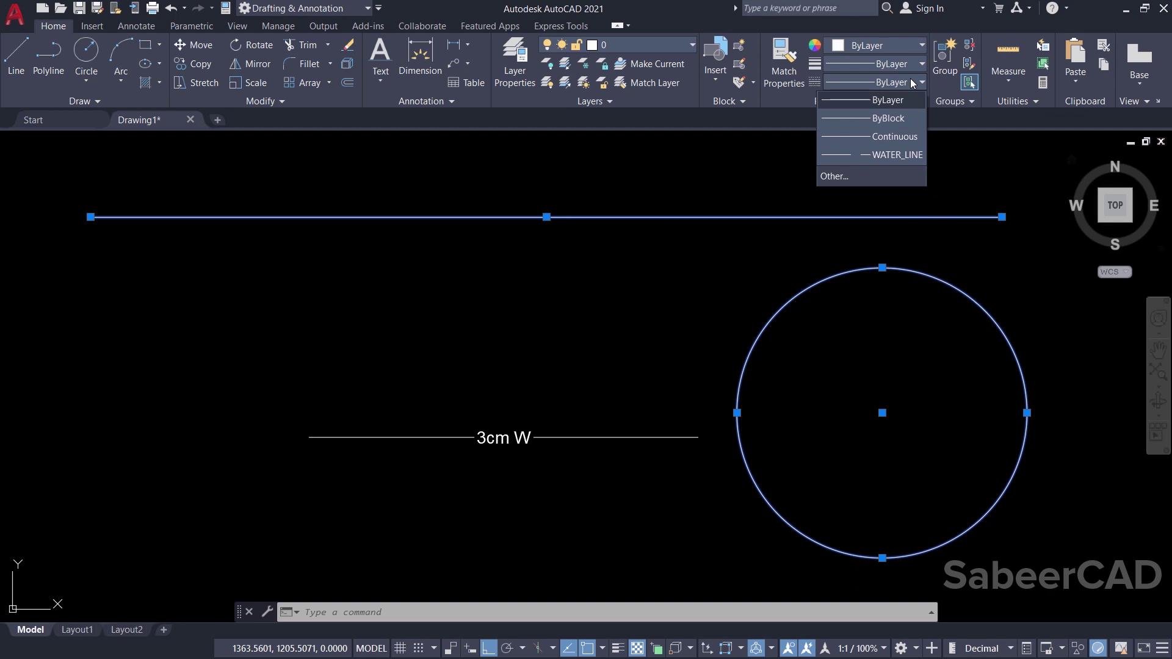
Assign the WATER_LINE linetype to the selected line and circle, then clear the selection
{"action": "left_click", "coordinate": [902, 157]}
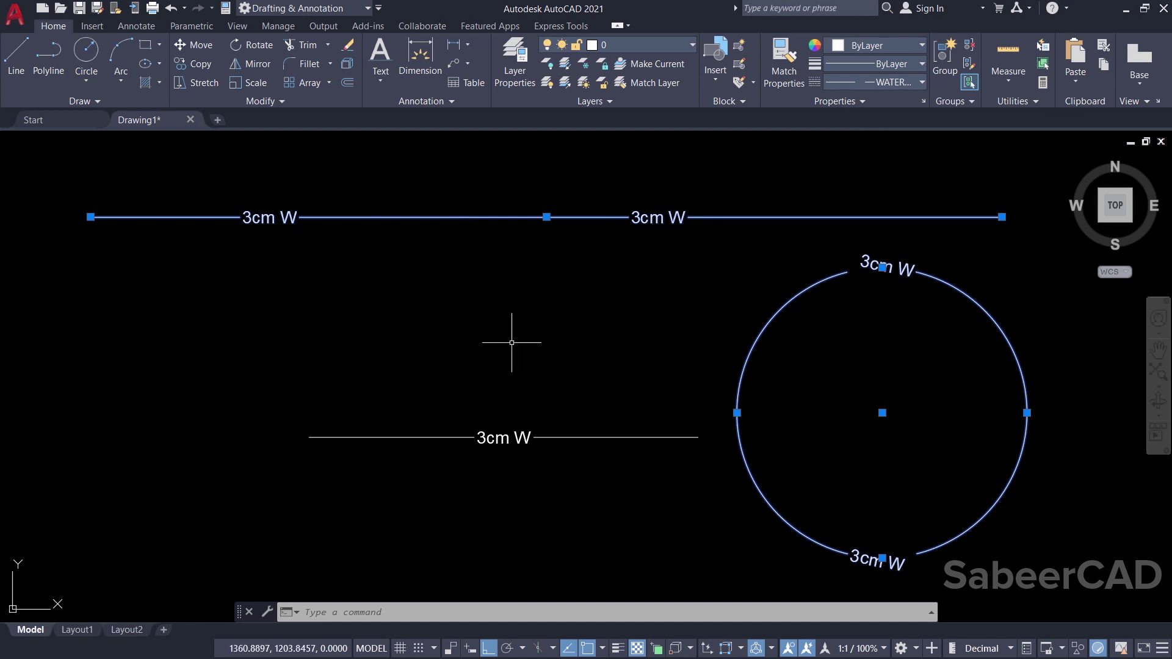
{"action": "left_click", "coordinate": [882, 311]}
{"action": "key", "text": "Escape"}
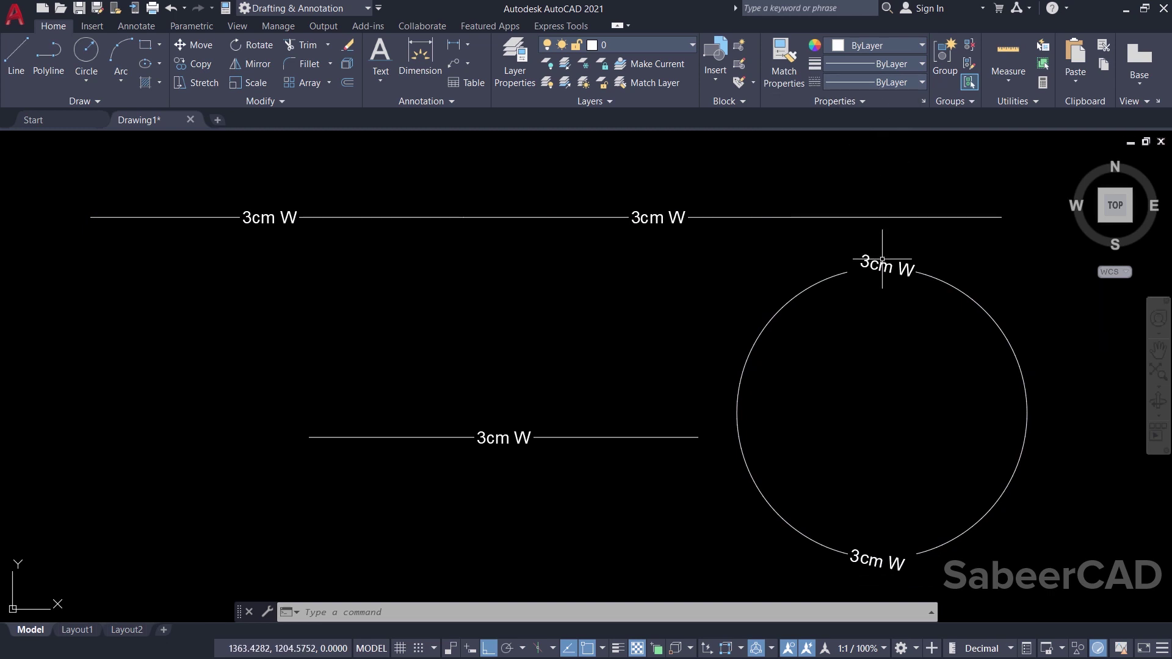
{"action": "left_click", "coordinate": [765, 327]}
Check in the Properties palette that the circle's linetype is WATER_LINE
{"action": "right_click", "coordinate": [803, 359]}
{"action": "left_click", "coordinate": [850, 597]}
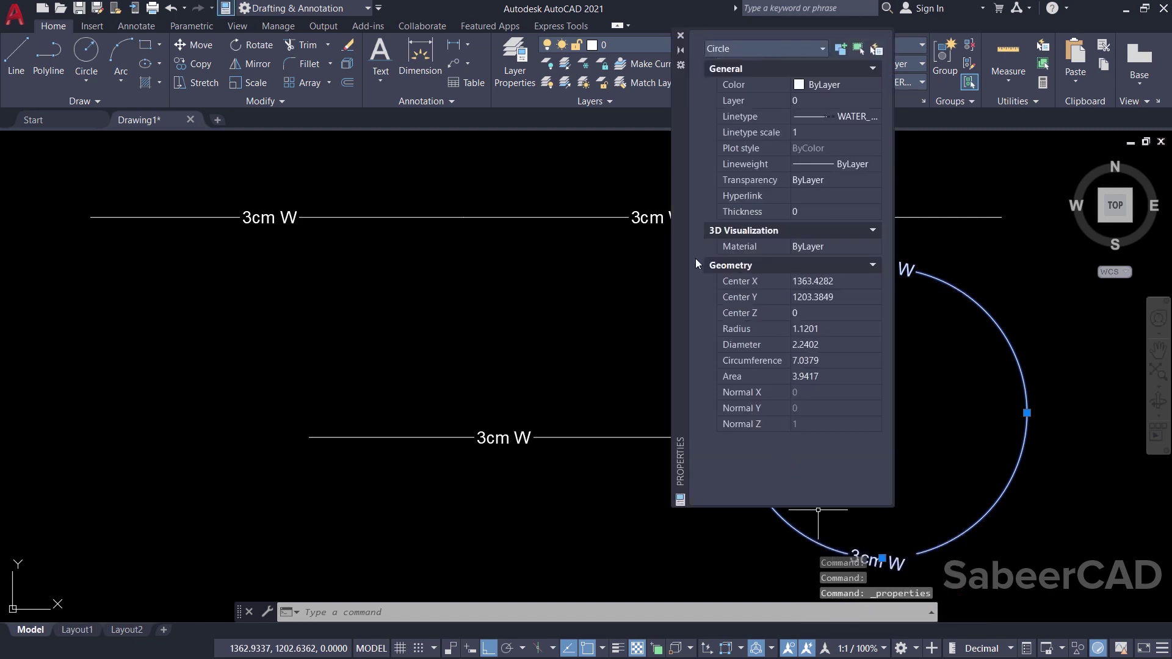
{"action": "left_click_drag", "start_coordinate": [686, 240], "coordinate": [217, 381]}
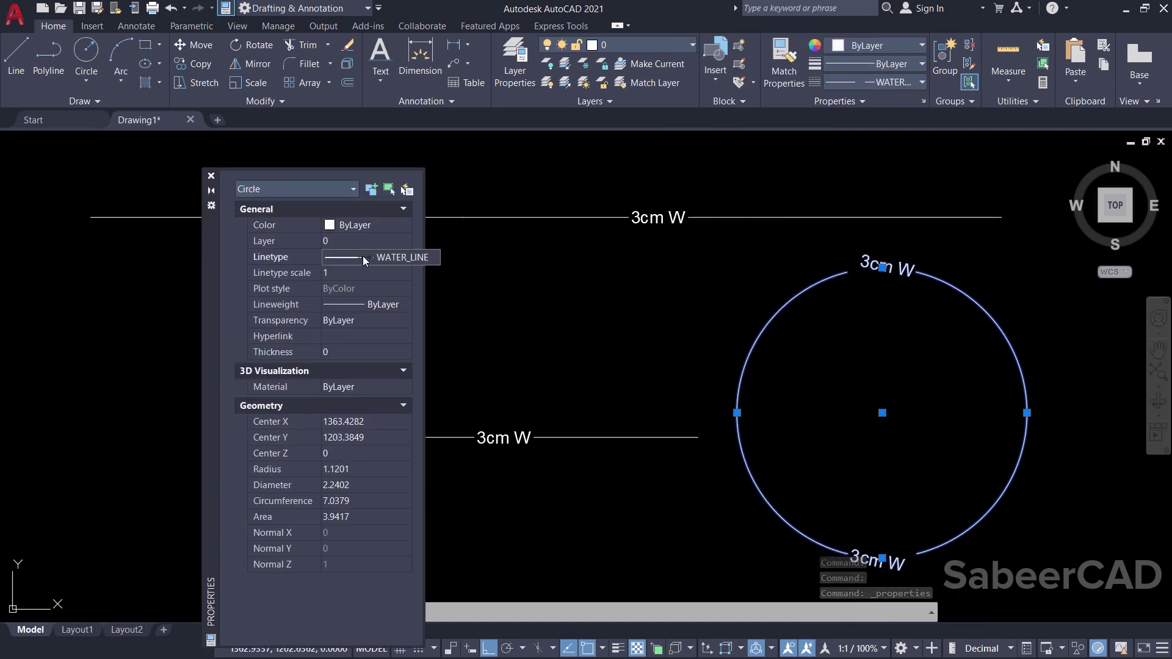
{"action": "left_click", "coordinate": [402, 257]}
{"action": "key", "text": "Escape"}
{"action": "key", "text": "ctrl+1"}
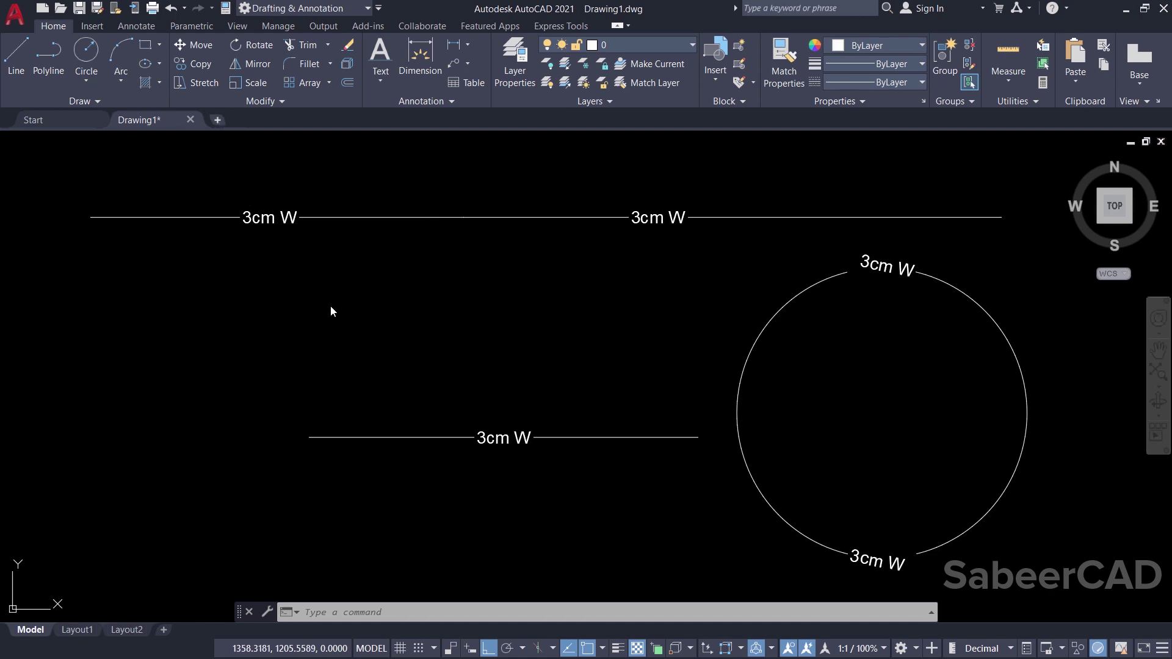
Open the Linetype Manager for Drawing3 from the Properties linetype list's Other... entry
{"action": "left_click", "coordinate": [901, 85]}
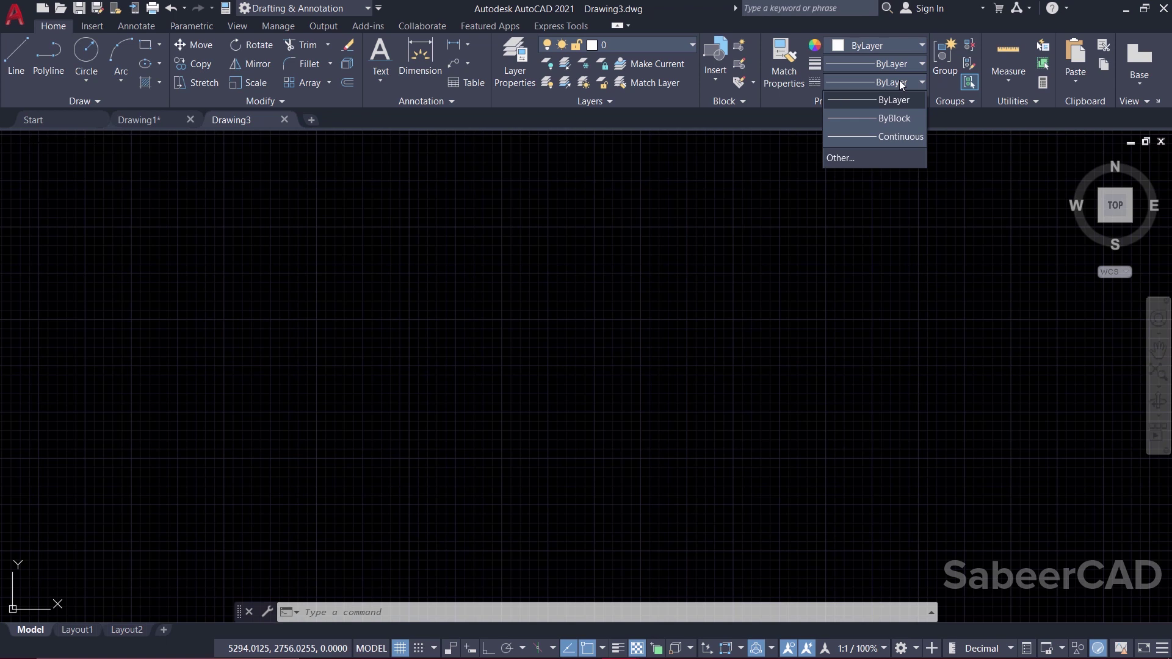
{"action": "left_click", "coordinate": [865, 159]}
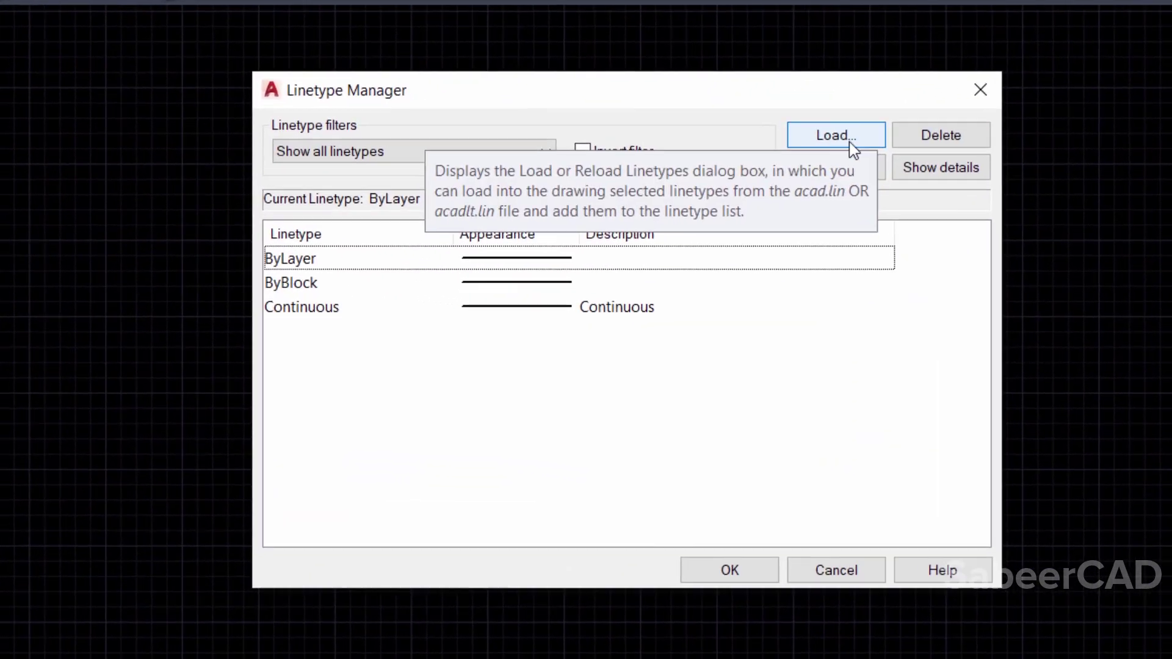
In the Load dialog, switch the source file to Mylinetype.lin
{"action": "left_click", "coordinate": [850, 143]}
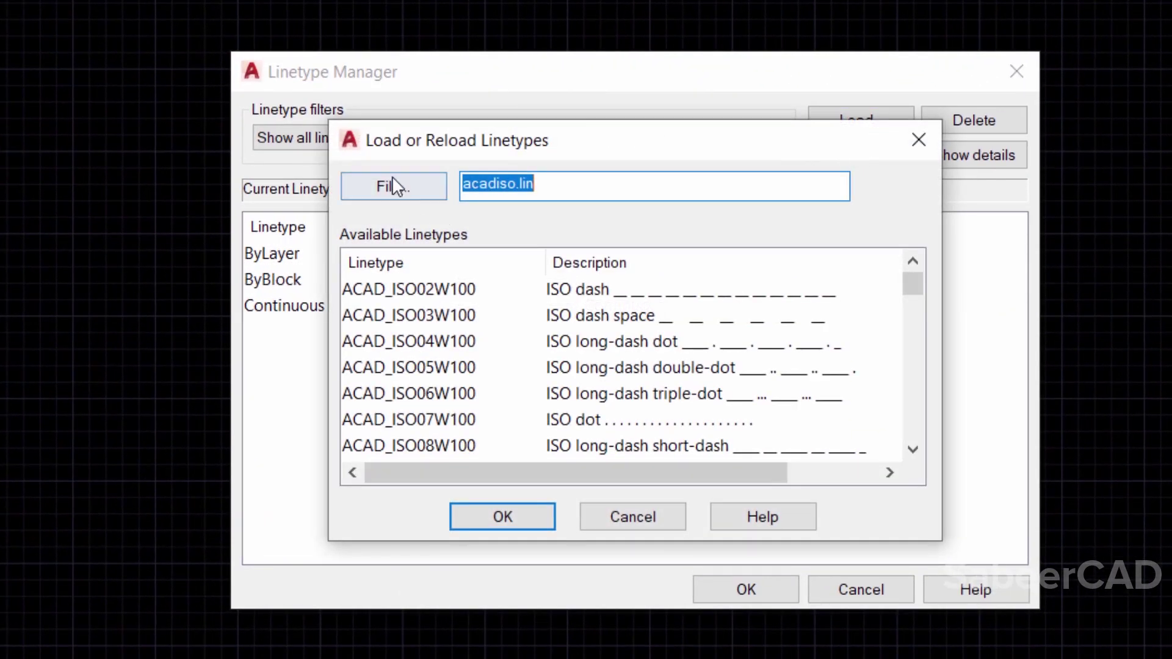
{"action": "left_click", "coordinate": [400, 186]}
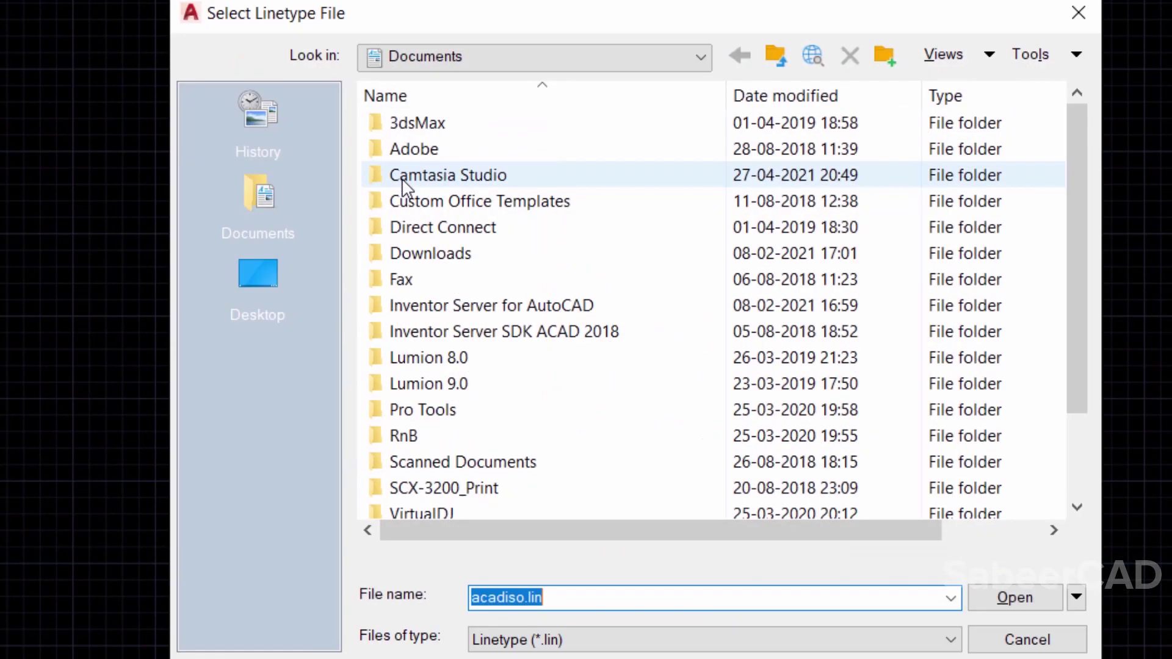
{"action": "scroll", "coordinate": [489, 305], "scroll_direction": "down", "scroll_amount": 2}
{"action": "left_click", "coordinate": [483, 488]}
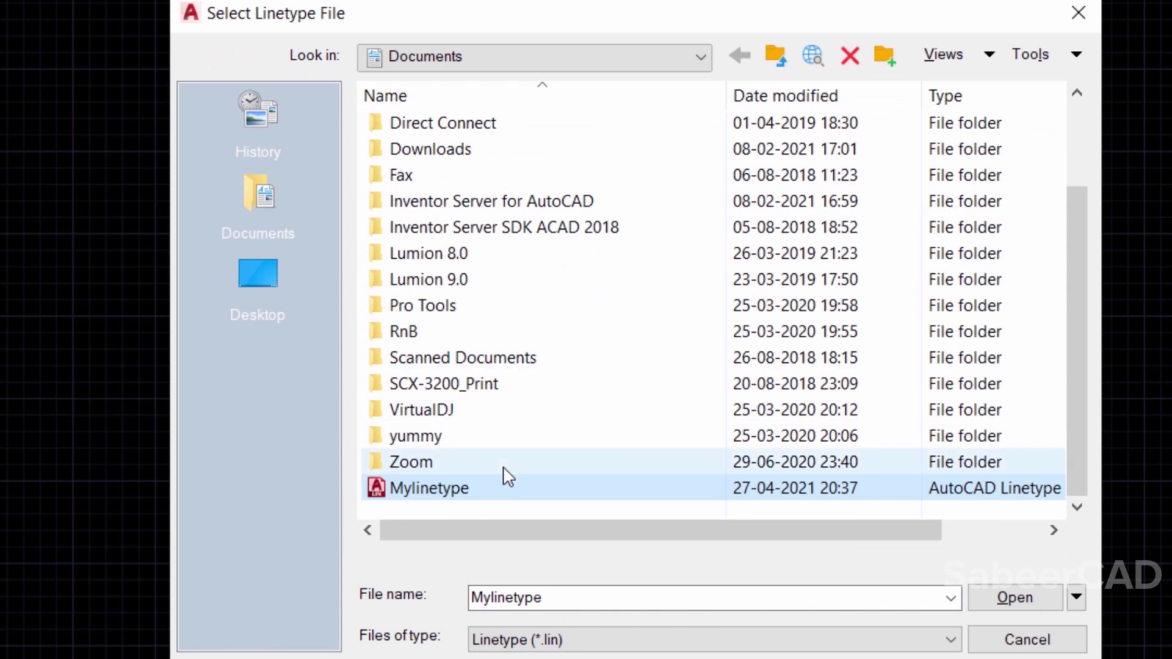
{"action": "left_click", "coordinate": [465, 490]}
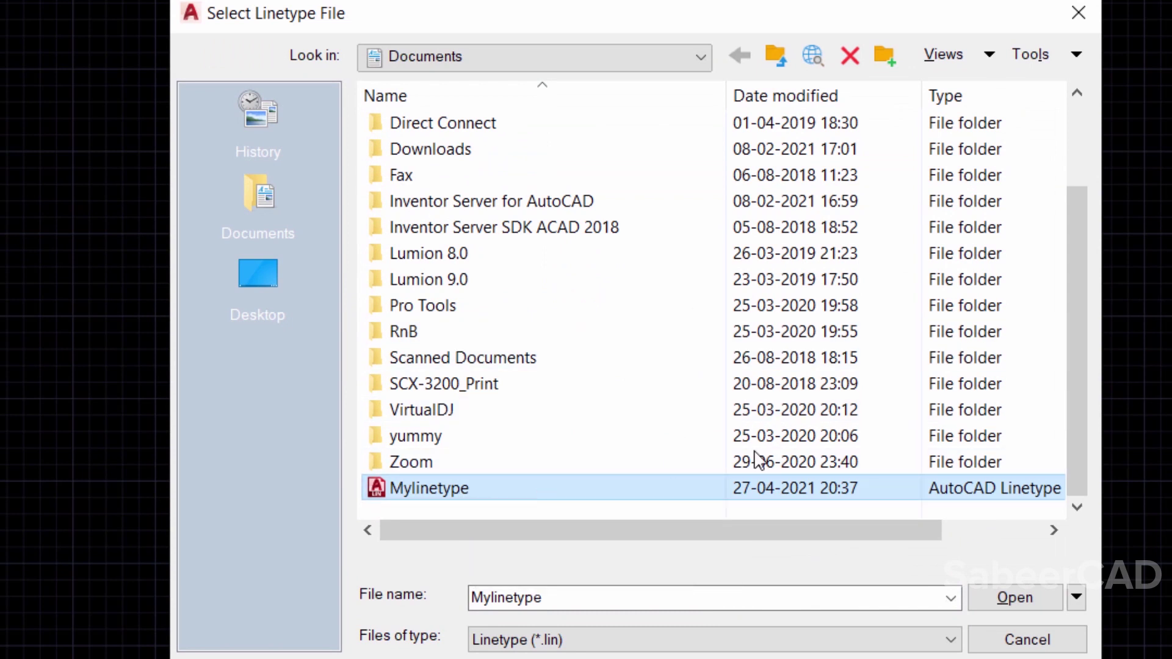
{"action": "key", "text": "Escape"}
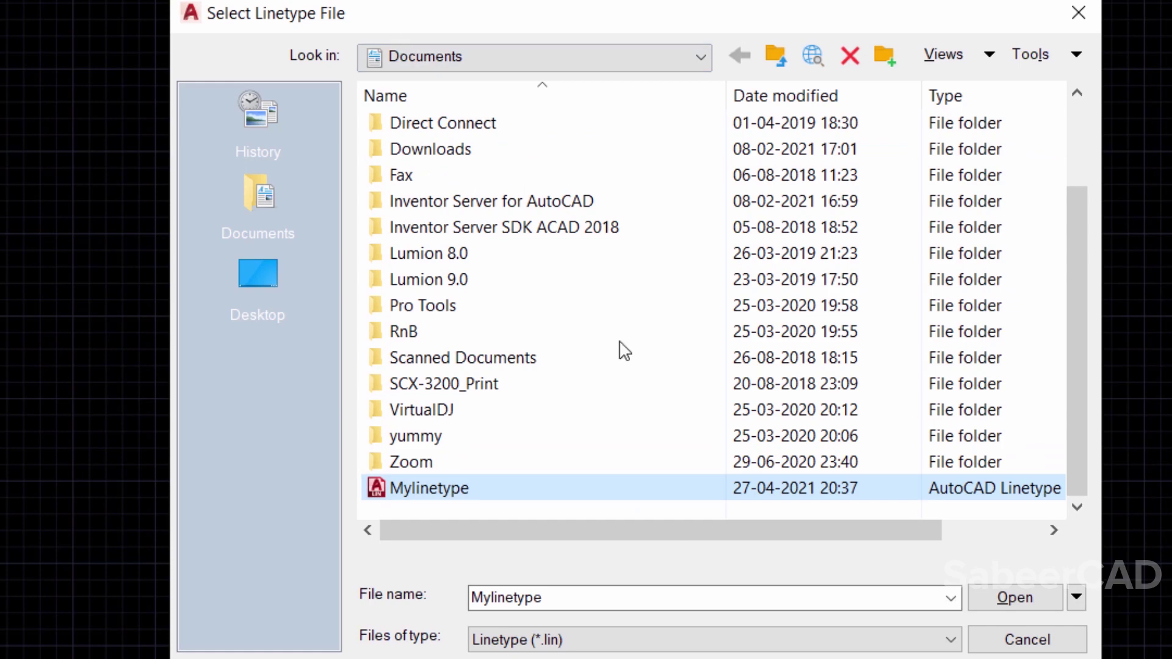
{"action": "left_click", "coordinate": [1026, 596]}
Load WATER_LINE into Drawing3 and confirm it appears in the linetype list
{"action": "left_click", "coordinate": [518, 289]}
{"action": "left_click", "coordinate": [548, 526]}
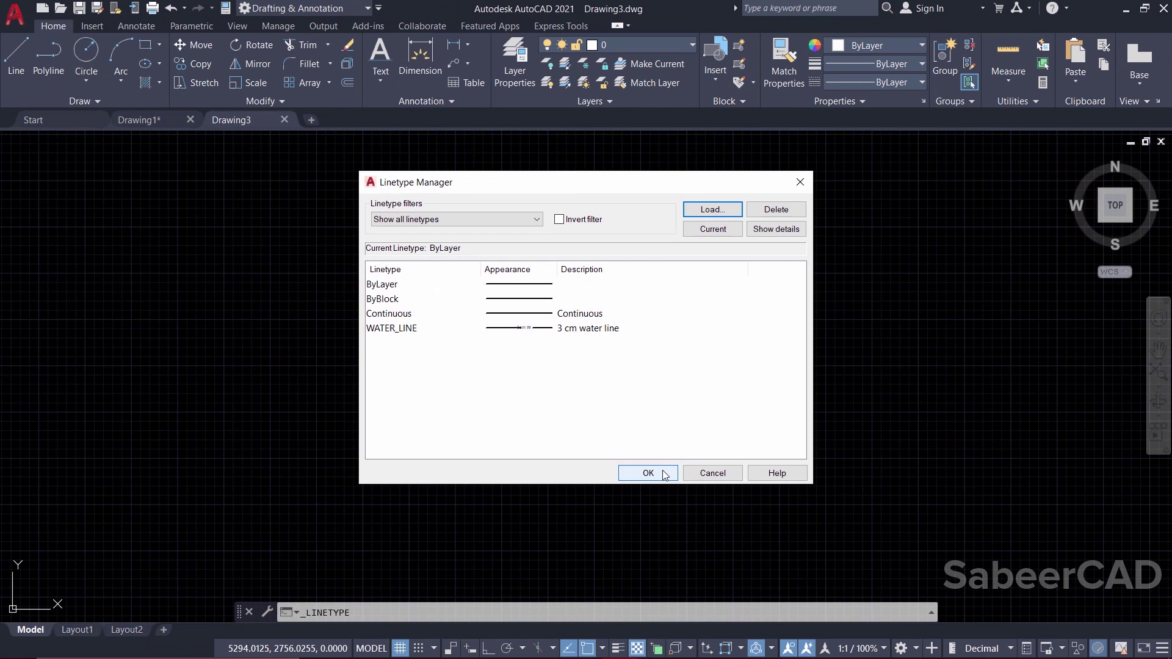
{"action": "left_click", "coordinate": [736, 579]}
{"action": "left_click", "coordinate": [921, 82]}
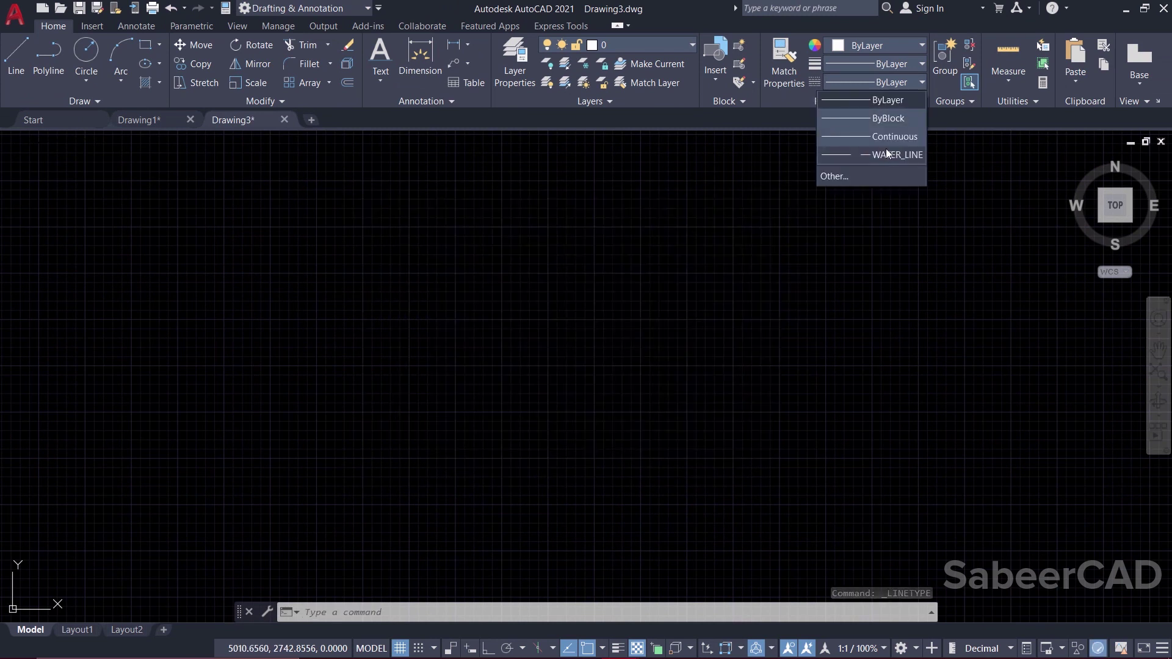